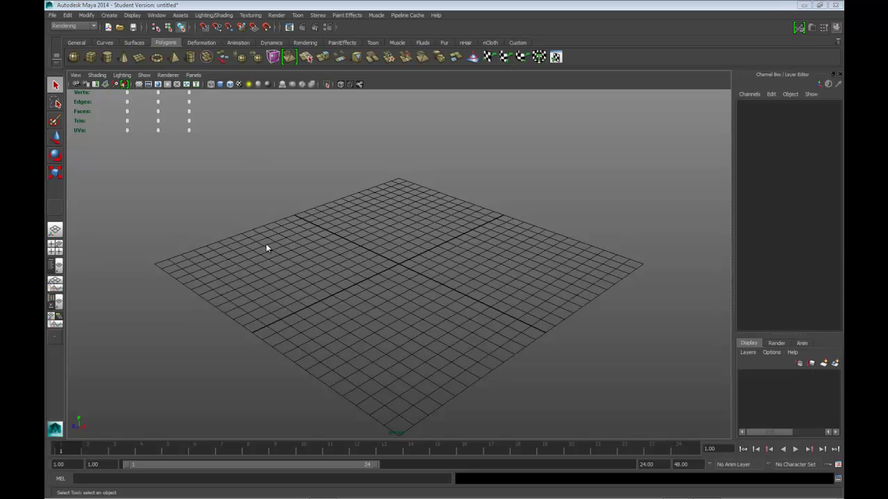
Create an Omni emitter named Sparks at the origin from the Create Emitter option box
right_click(162, 311)
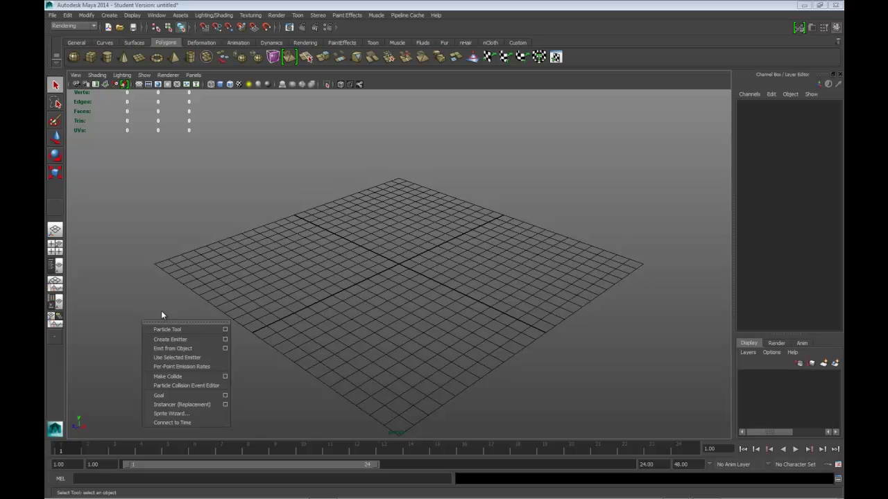
left_click(225, 339)
left_click_drag(484, 97, 430, 119)
left_click(427, 142)
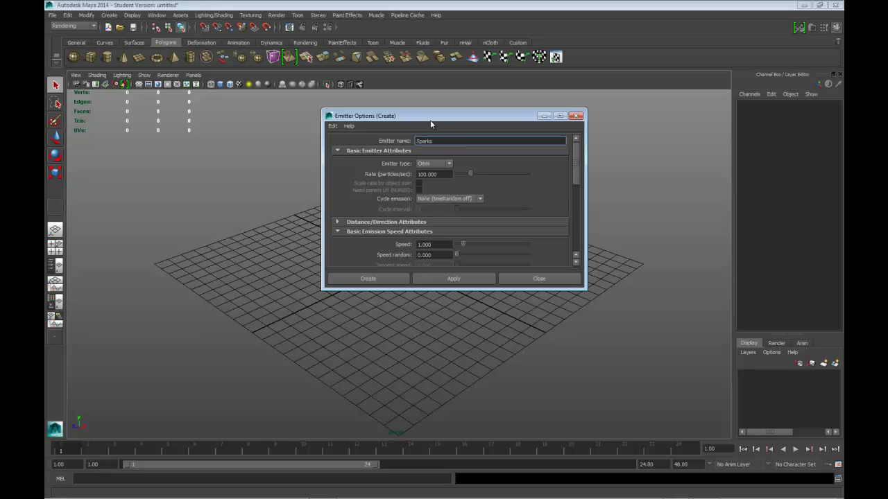
left_click(448, 165)
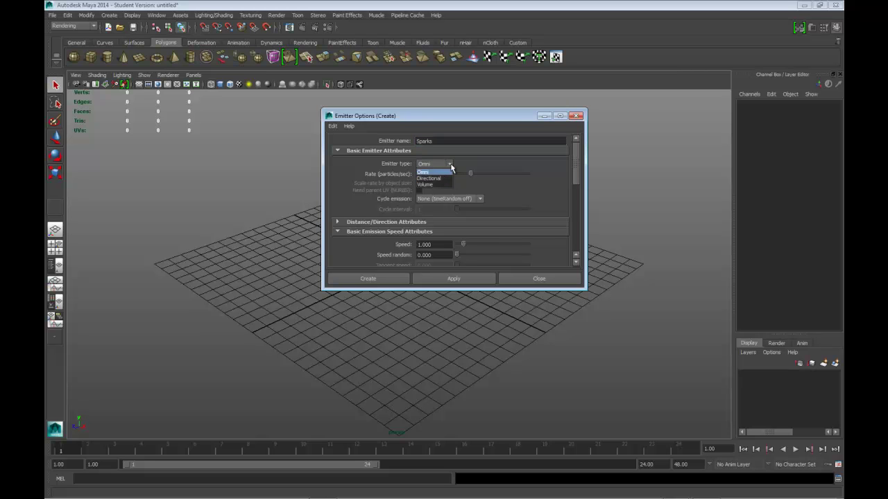
left_click(477, 169)
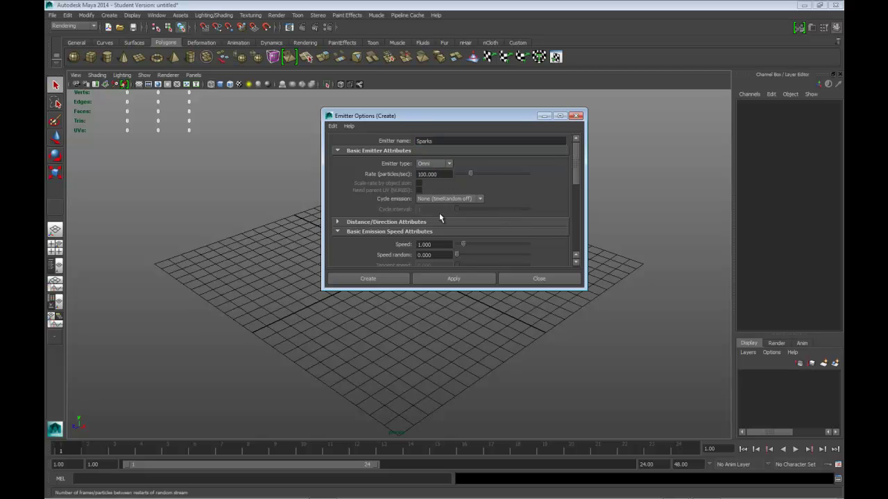
left_click(368, 278)
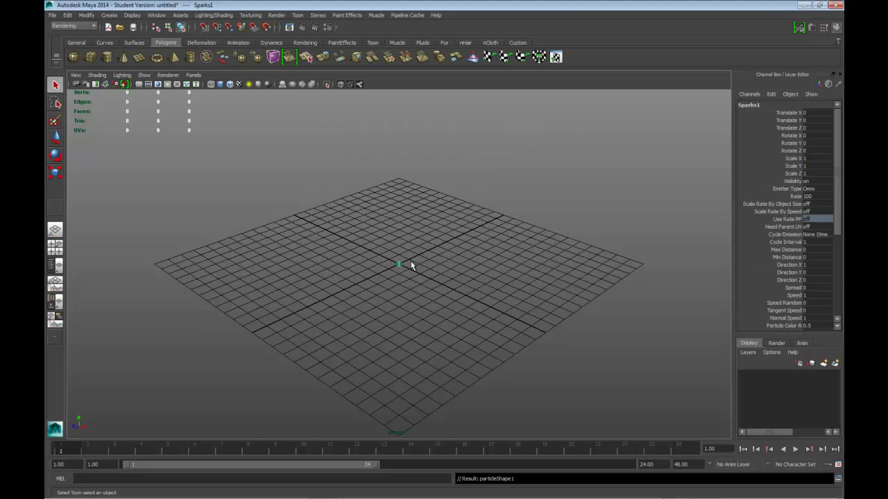
Open the Preferences Settings page, leaving the working time unit at Film (24 fps)
left_click(157, 16)
mouse_move(180, 65)
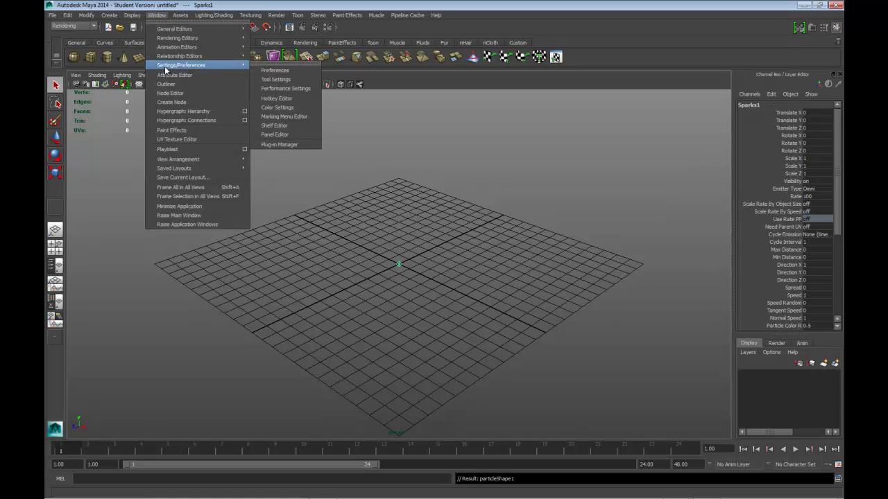
left_click(270, 65)
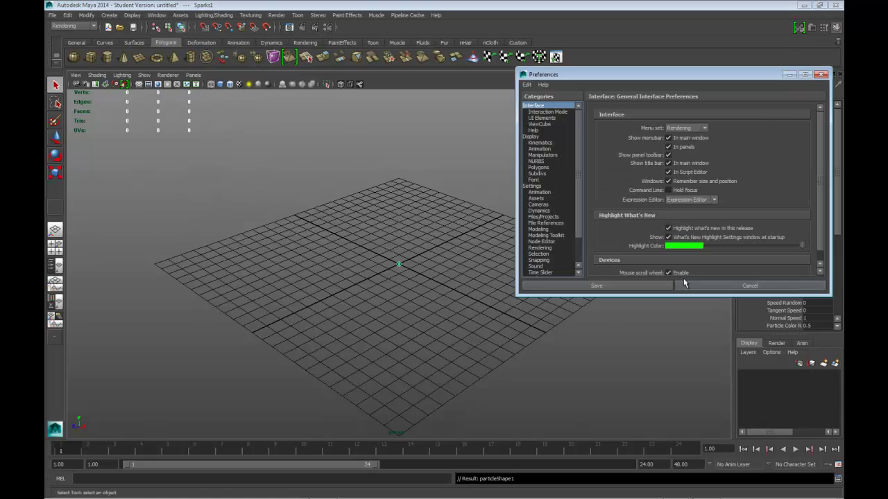
left_click(531, 187)
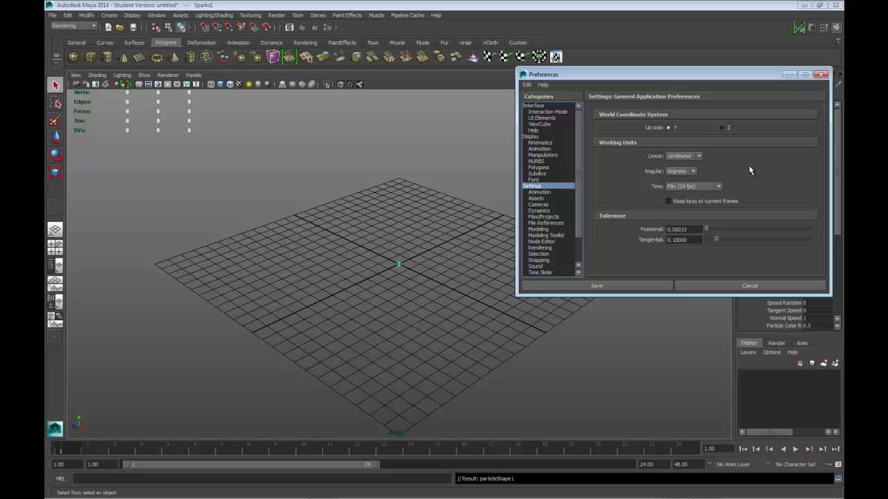
left_click(717, 189)
left_click(752, 189)
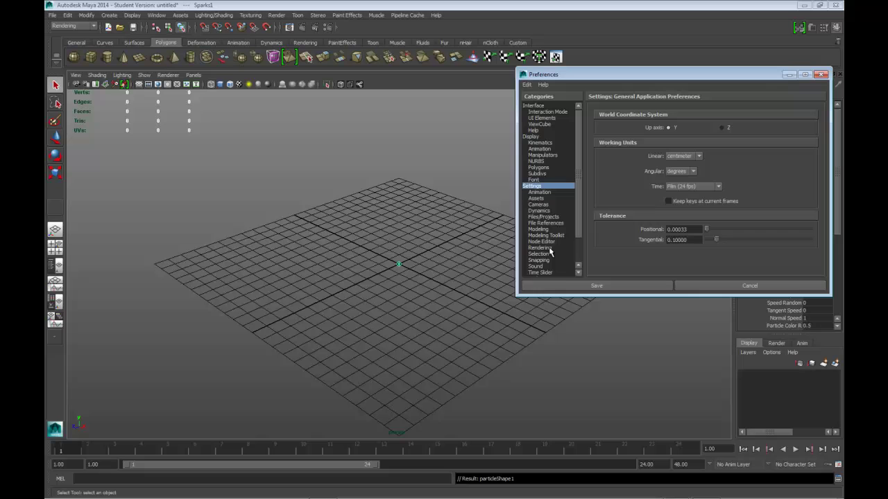
scroll(575, 222, "down", 2)
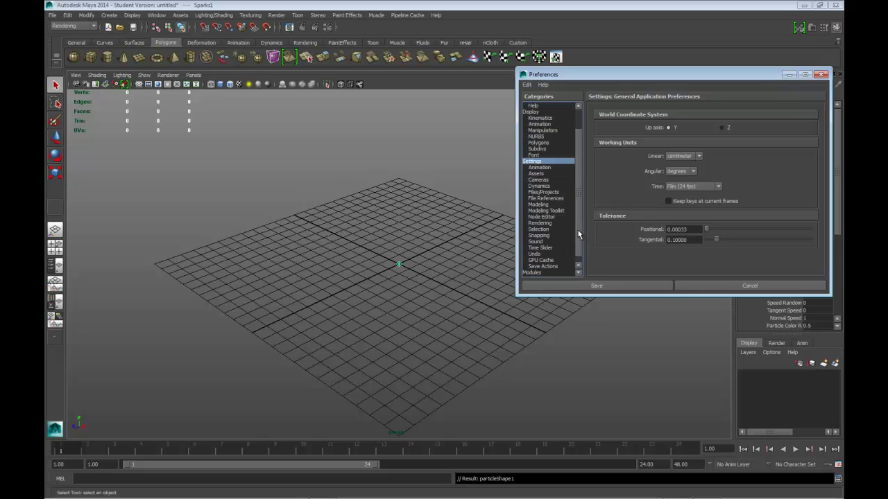
Set the Time Slider playback end frame to 200
left_click(552, 247)
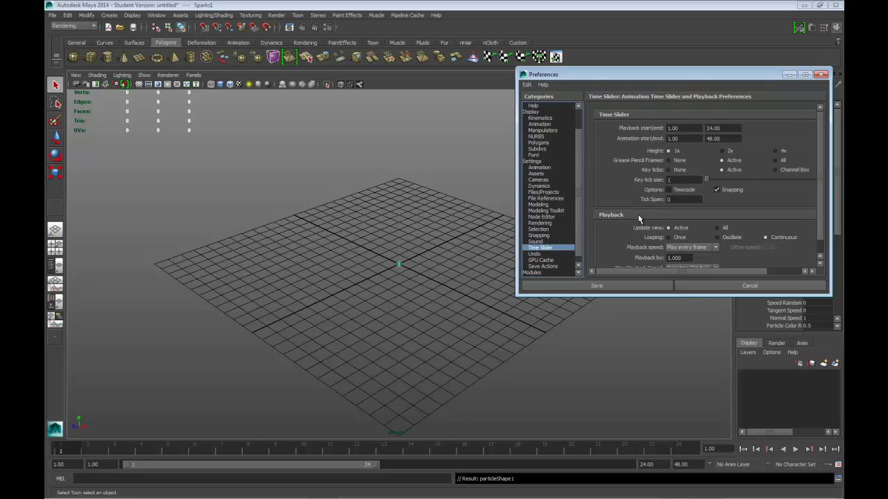
double_click(711, 129)
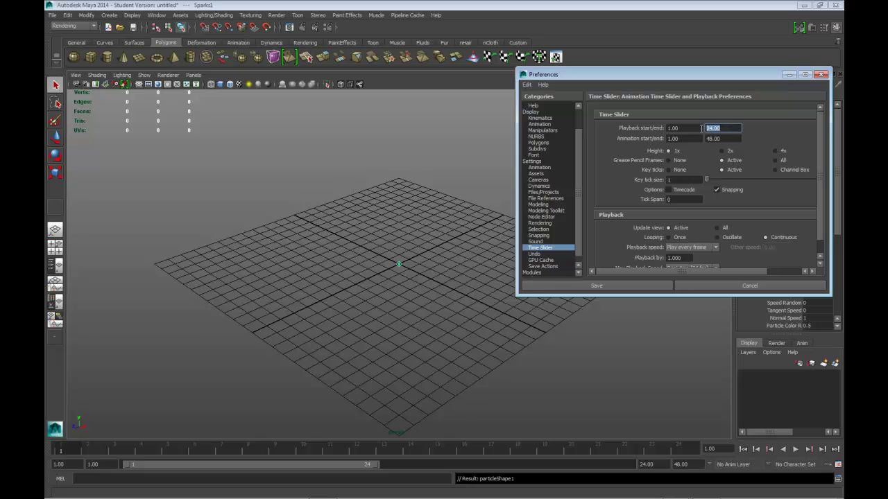
type("2")
key("Return")
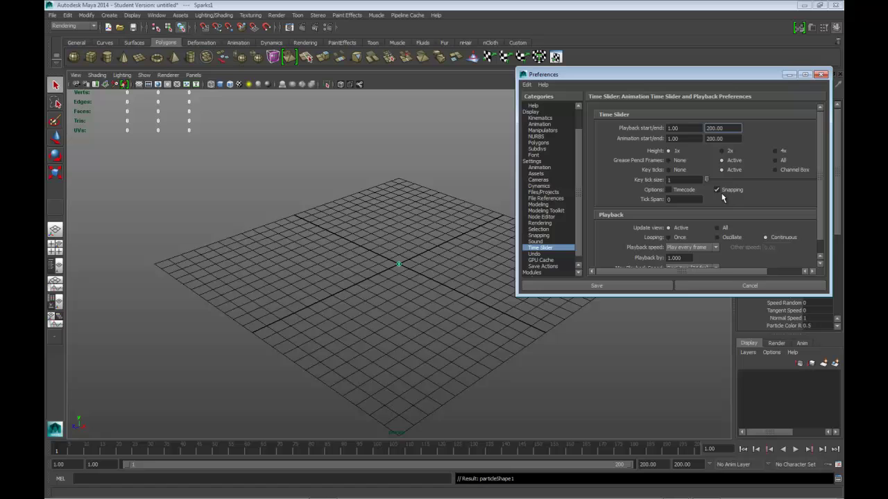
Keep playback speed at Play every frame and save the preferences
scroll(819, 233, "down", 1)
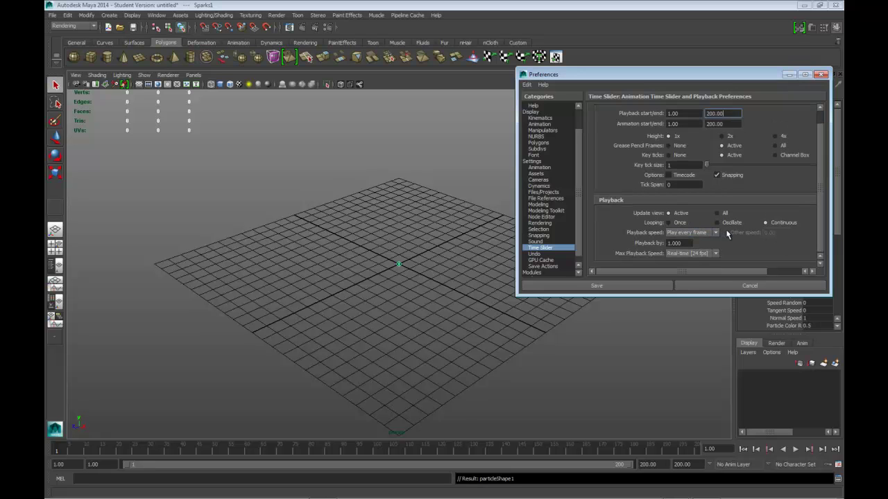
left_click(716, 234)
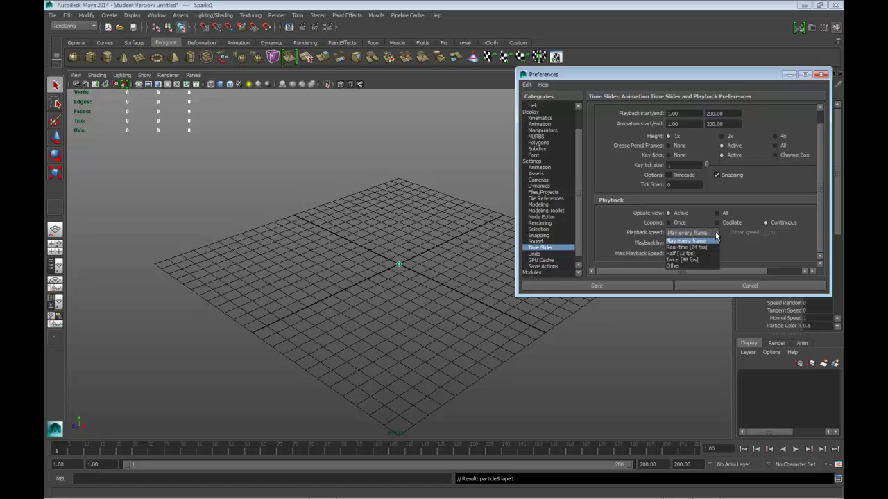
left_click(704, 221)
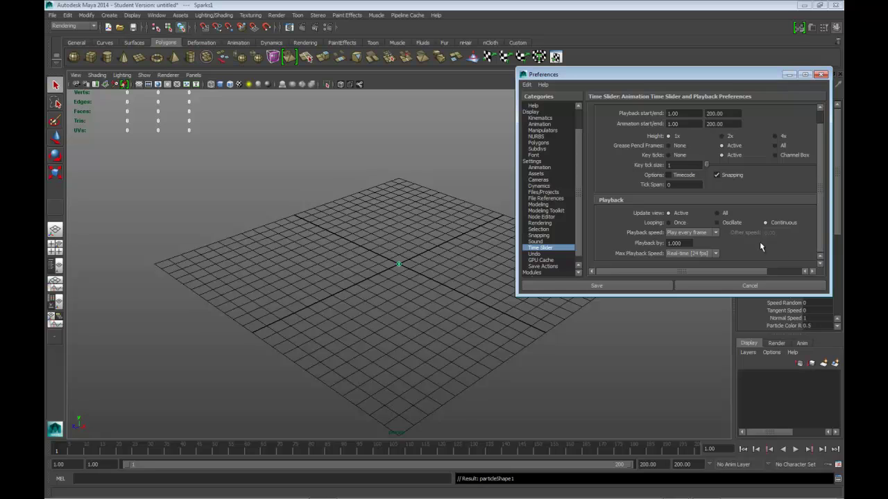
left_click(639, 288)
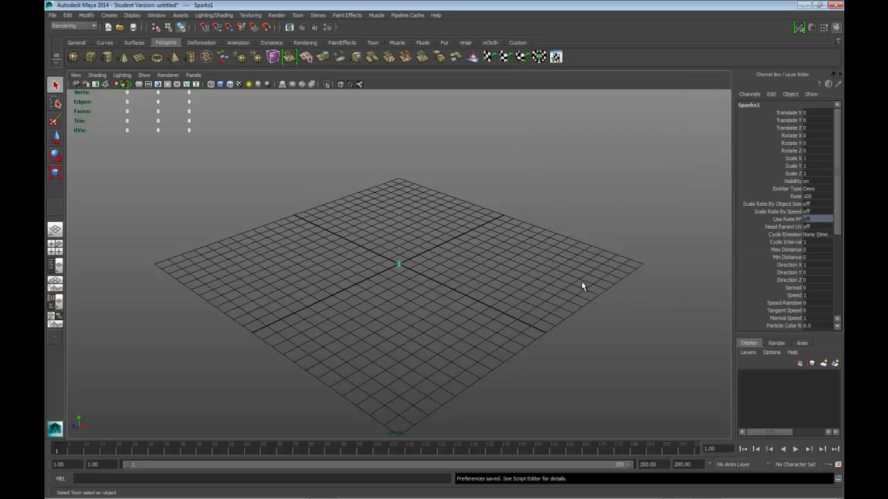
left_click(796, 449)
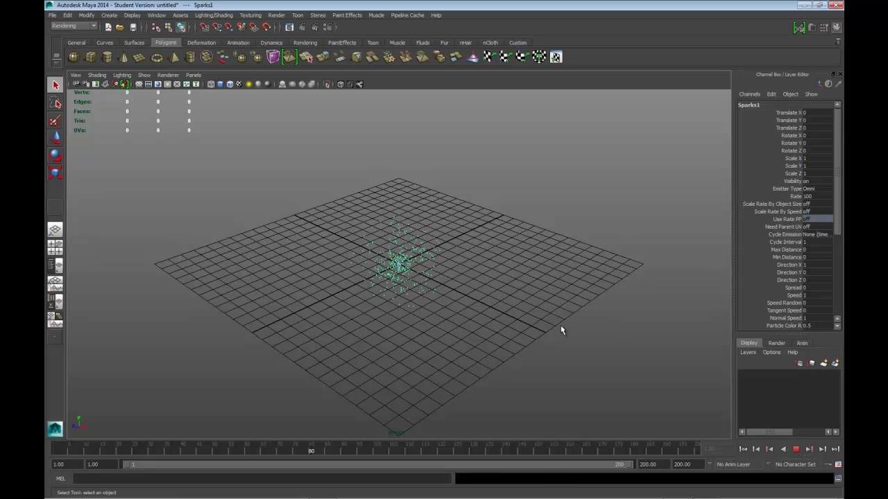
left_click(802, 450)
left_click(511, 234)
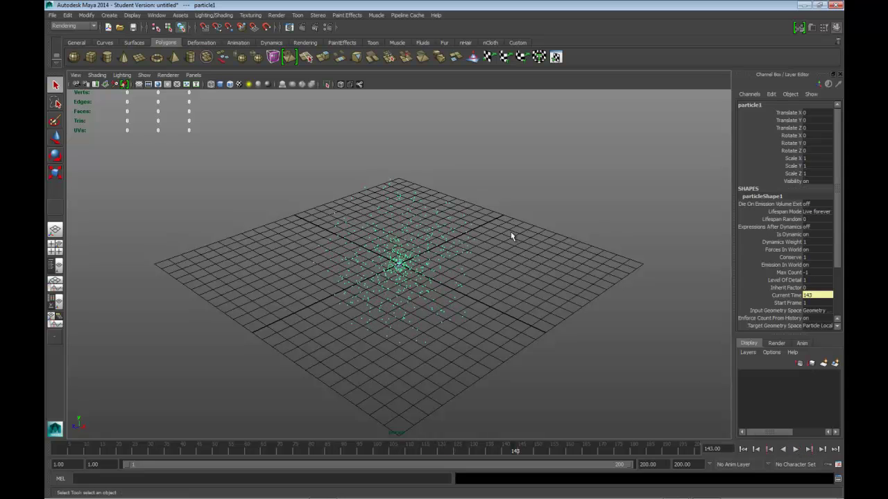
left_click(741, 450)
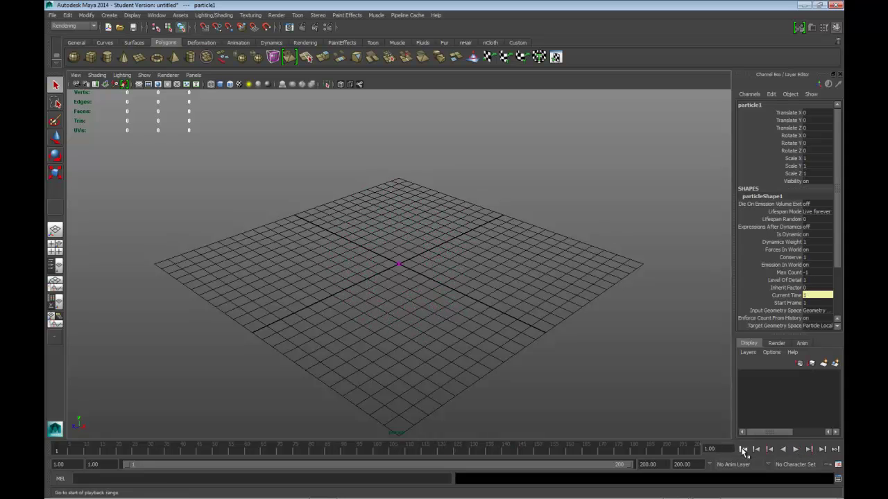
Open the Outliner, narrow it and move it to the side of the workspace
left_click(155, 15)
mouse_move(163, 68)
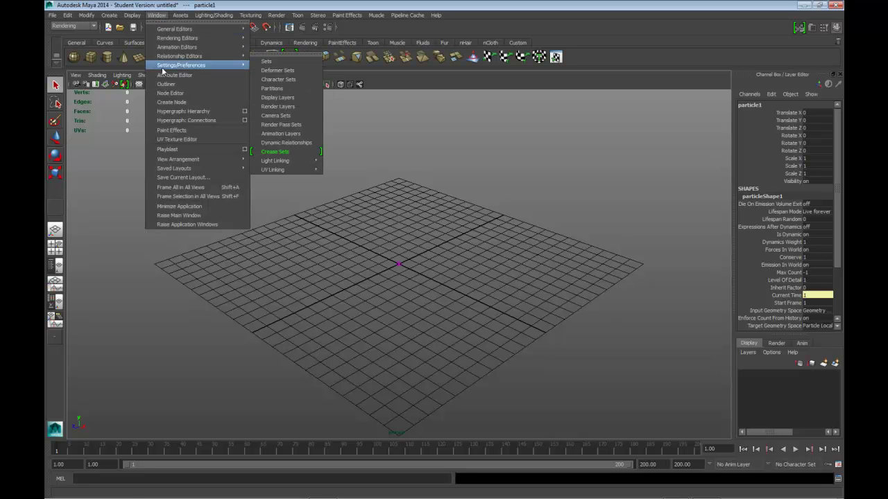
left_click(171, 85)
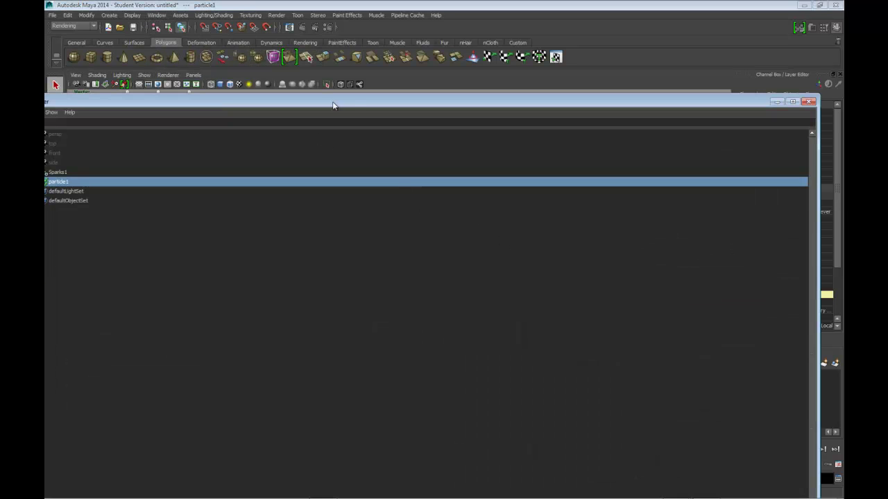
left_click_drag(353, 102, 367, 66)
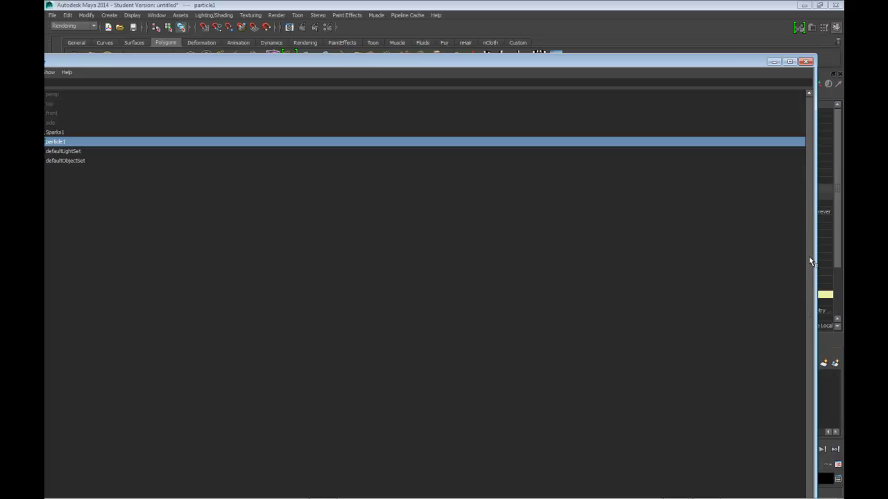
left_click_drag(813, 260, 159, 222)
left_click_drag(81, 62, 718, 10)
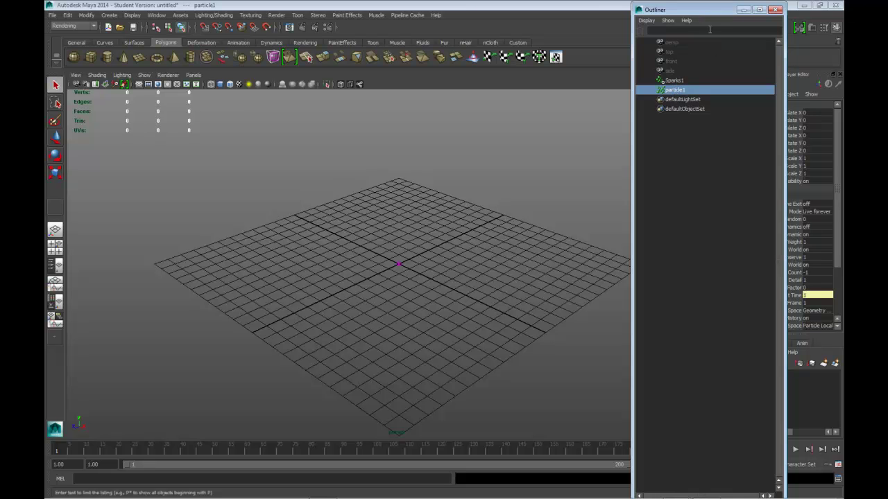
left_click_drag(708, 11, 703, 10)
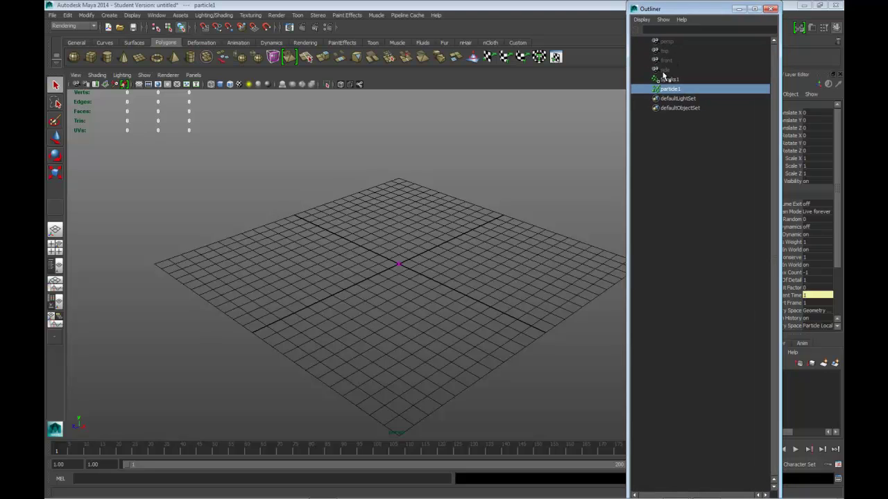
Select Sparks1 and tumble, pan and tilt the perspective view over the grid
left_click(670, 79)
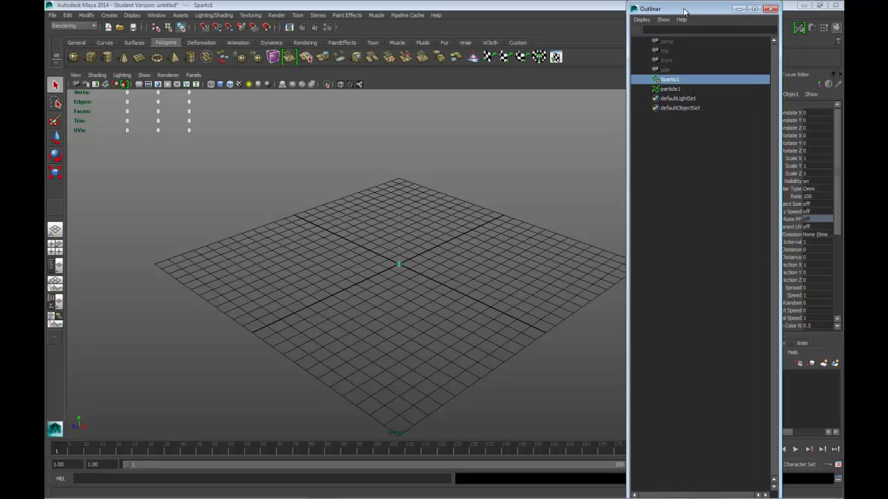
left_click_drag(691, 16, 657, 14)
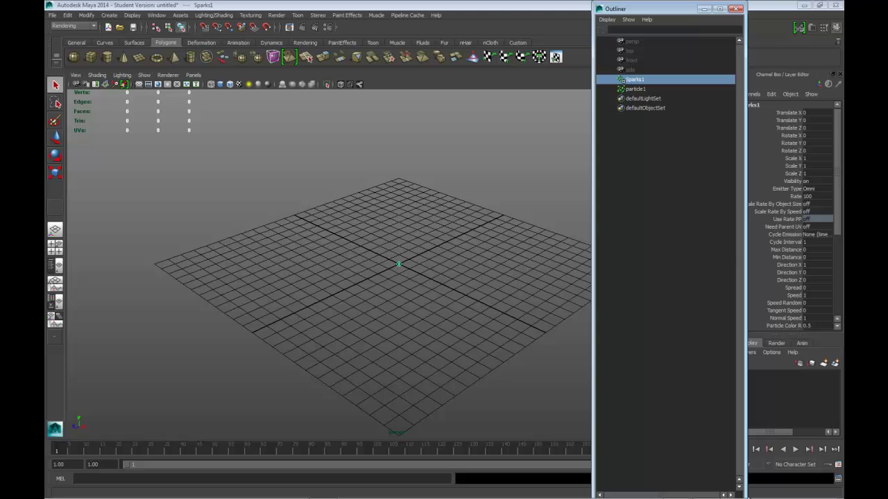
left_click_drag(664, 14, 615, 15)
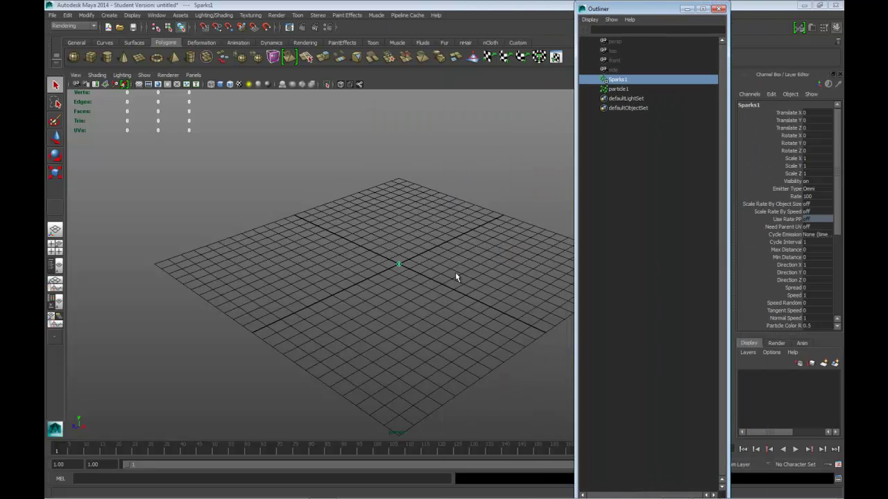
left_click_drag(455, 276, 409, 293, "alt")
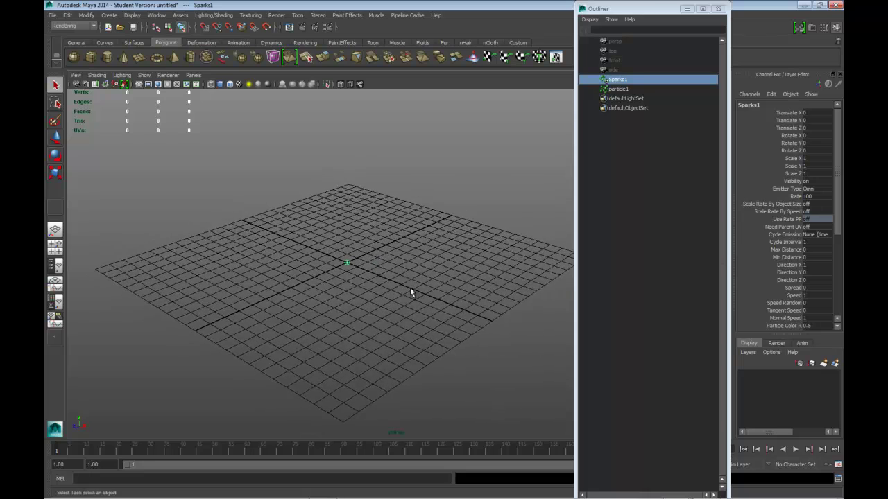
middle_click_drag(410, 292, 396, 256, "alt")
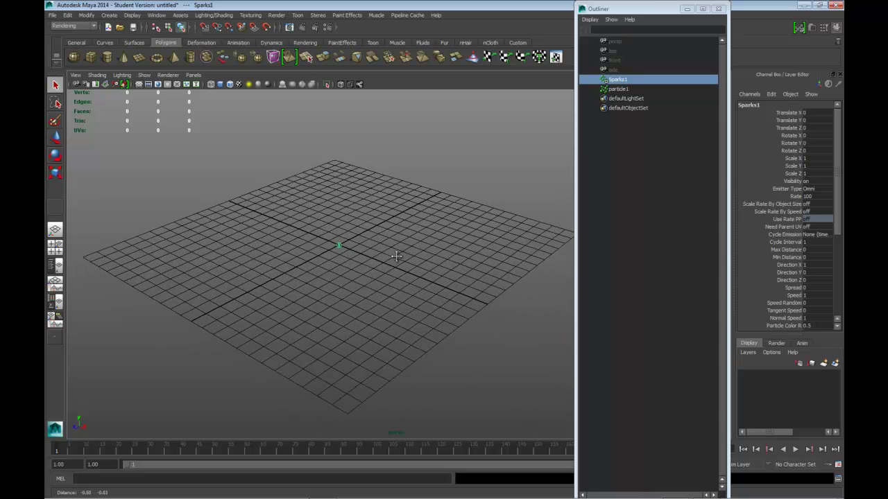
left_click_drag(396, 257, 397, 272, "alt")
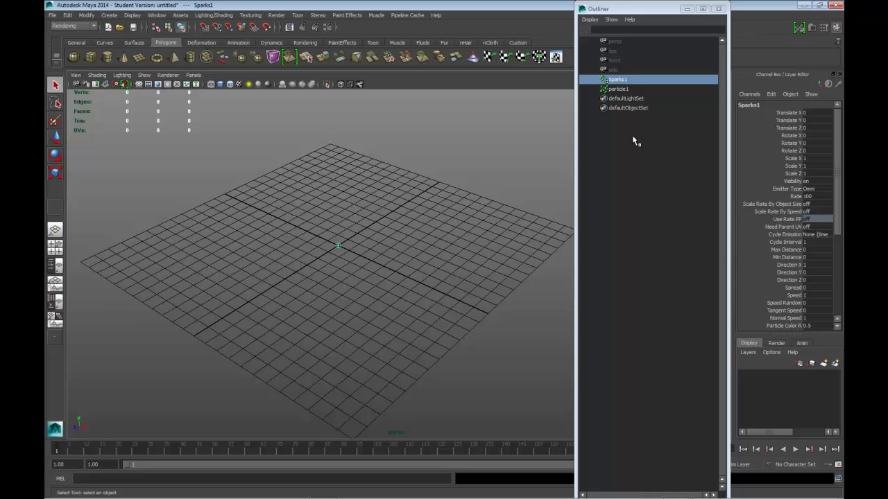
Rename the Outliner entry Sparks1 to Sparks_Emitter and move the Outliner aside
right_click(628, 81)
left_click(616, 82)
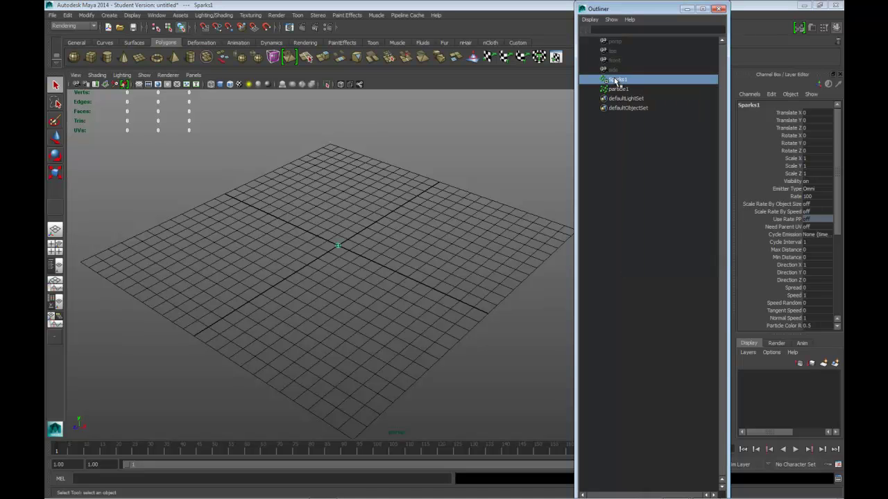
double_click(617, 82)
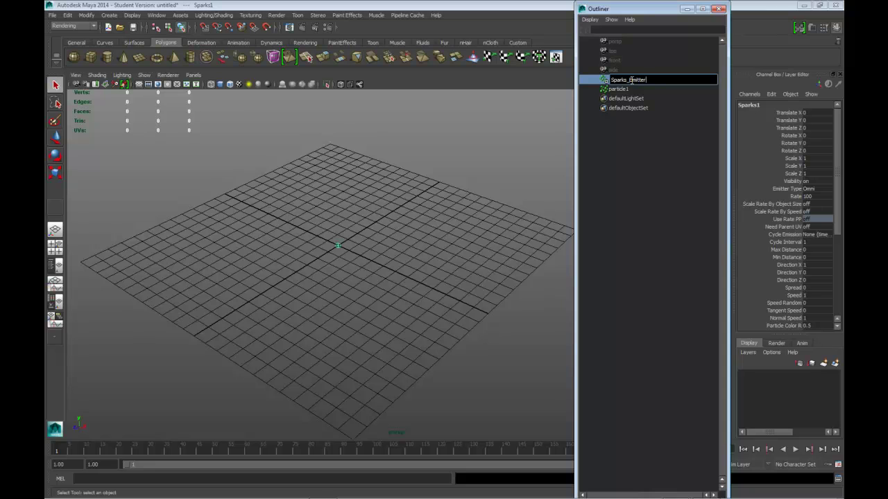
key("Return")
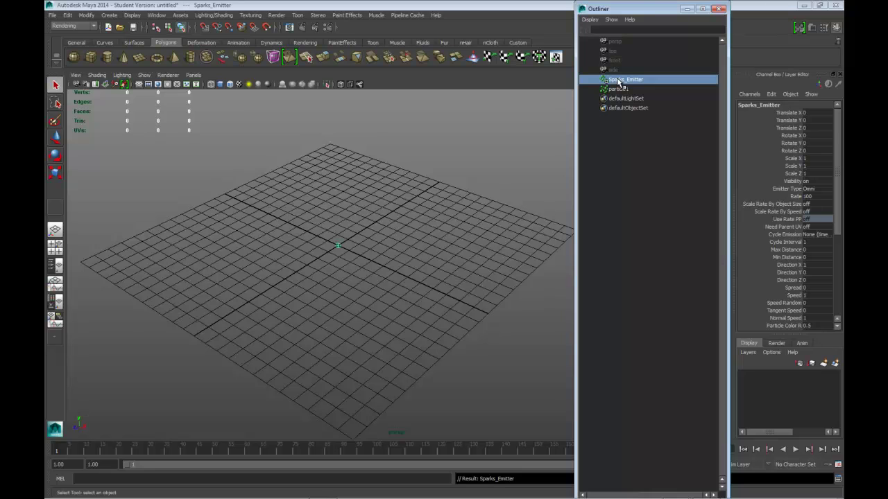
mouse_move(638, 10)
left_mouse_down()
mouse_move(648, 11)
mouse_move(634, 11)
left_mouse_up()
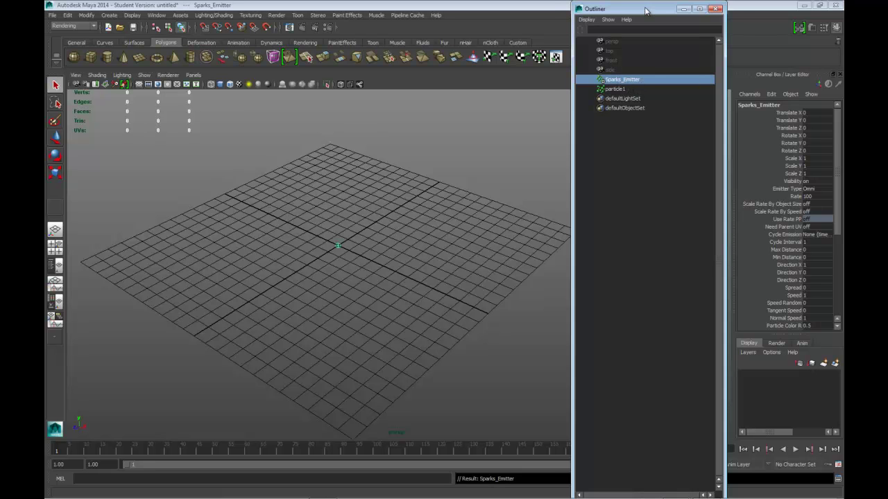
In the Attribute Editor, keep Emitter Type Omni and set Rate to 1000
left_click_drag(646, 11, 591, 11)
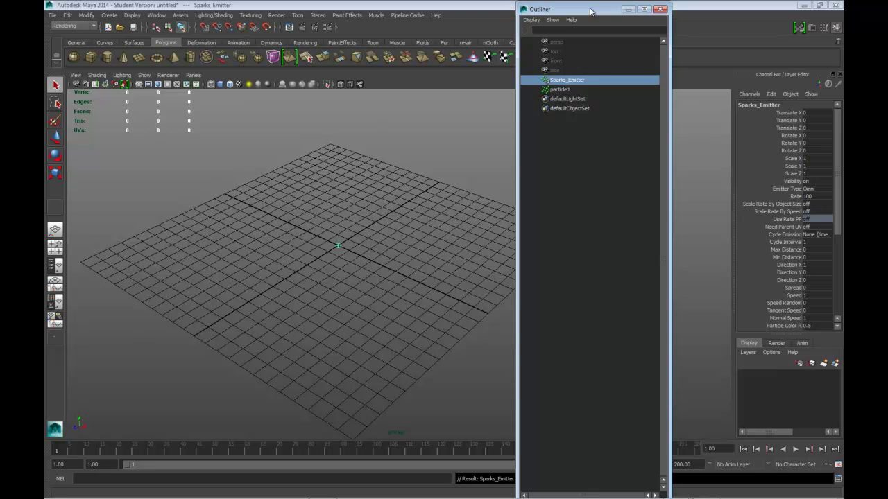
key("ctrl+a")
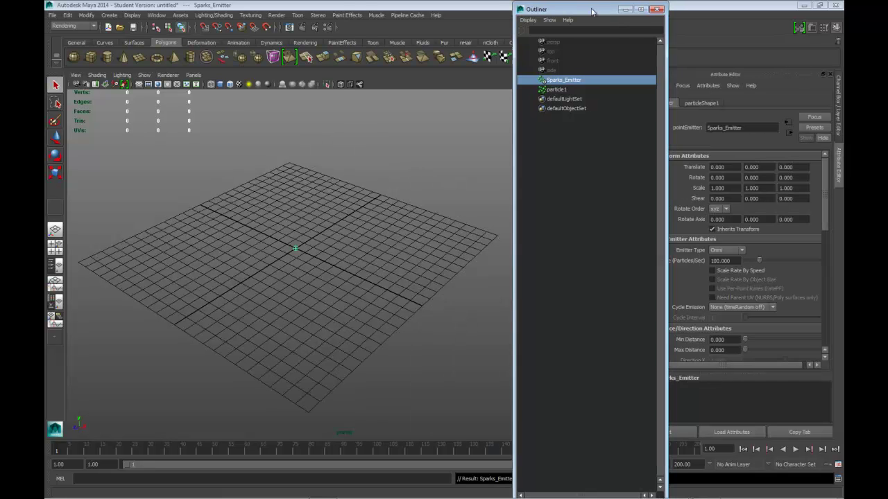
left_click_drag(592, 10, 430, 10)
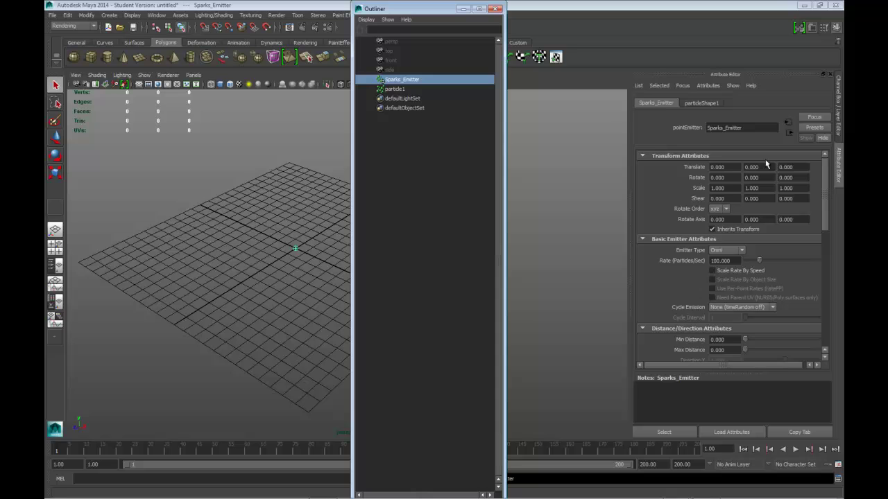
left_click(742, 251)
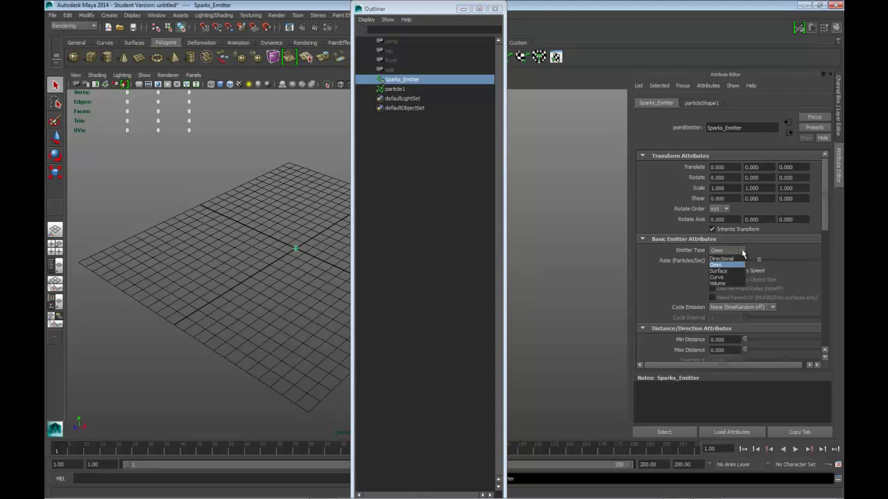
left_click(744, 252)
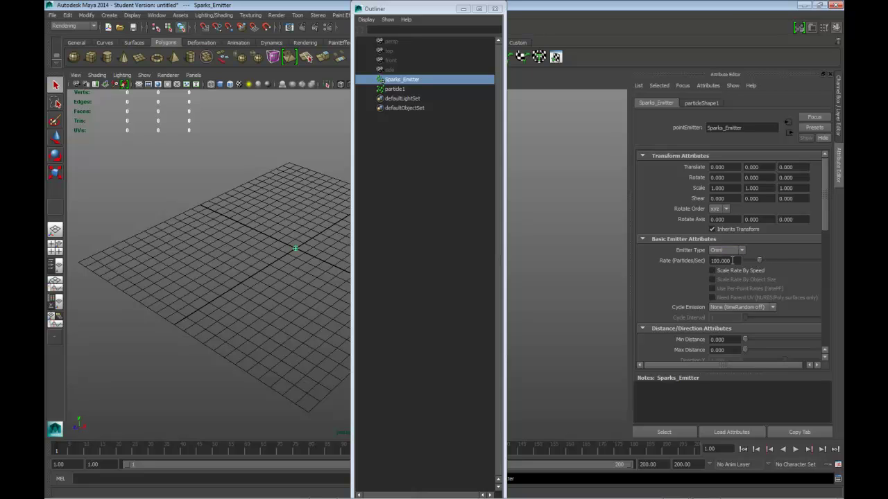
double_click(734, 261)
type("1")
key("Return")
Set the emitter's Speed Random to 0.5
left_click_drag(826, 226, 826, 286)
double_click(732, 224)
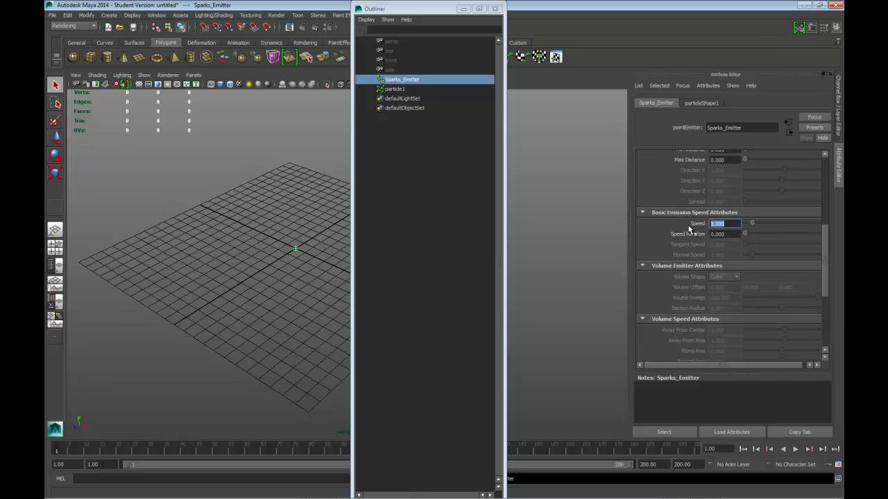
left_click(730, 236)
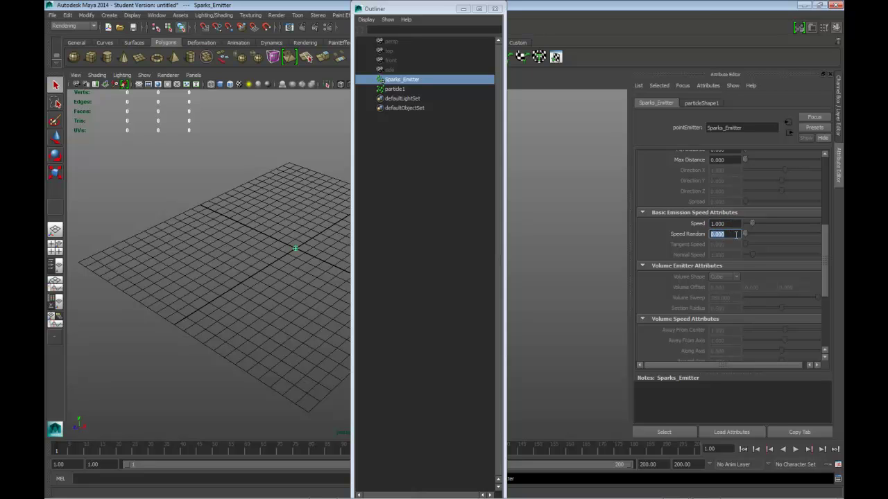
type("1")
key("Return")
left_click_drag(823, 231, 836, 158)
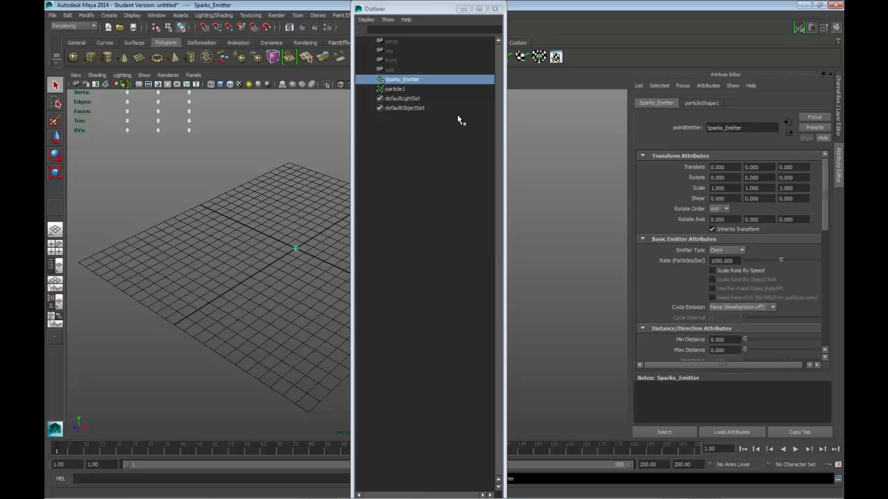
Set particleShape1's render type to Streak with Line Width 1, Tail Fade 0, Tail Size 1
left_click_drag(449, 9, 540, 15)
left_click(502, 95)
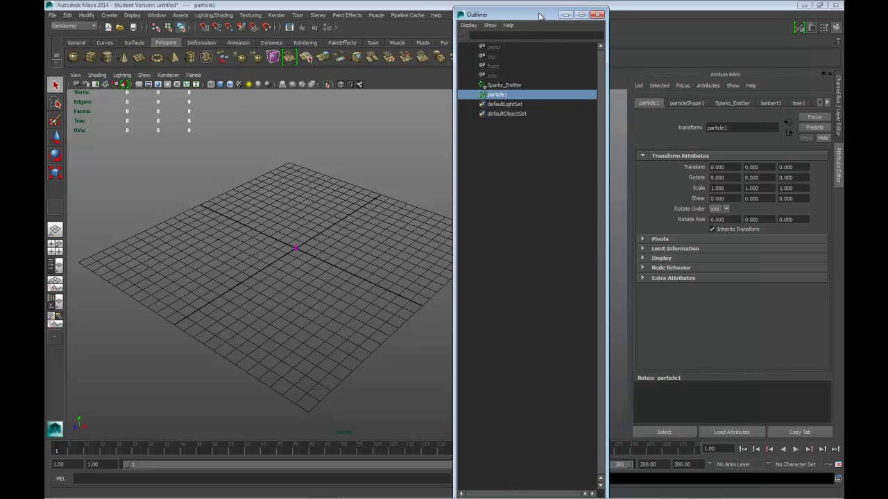
left_click(704, 103)
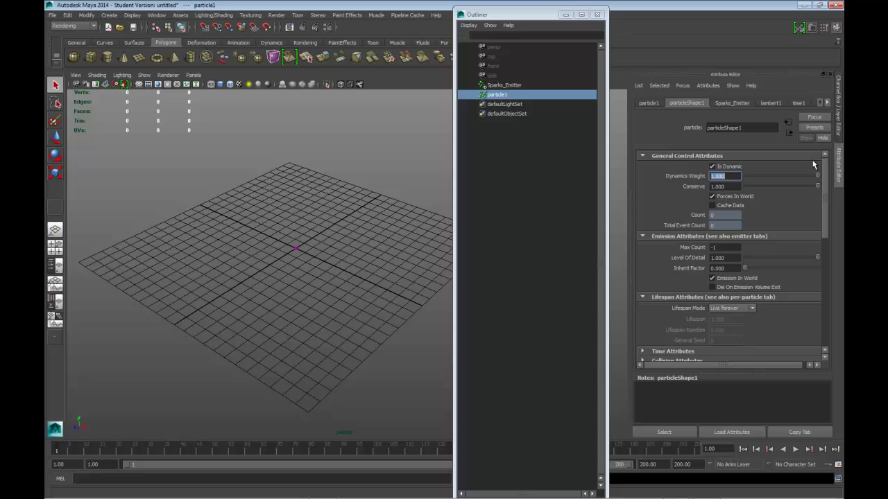
left_click_drag(822, 194, 828, 279)
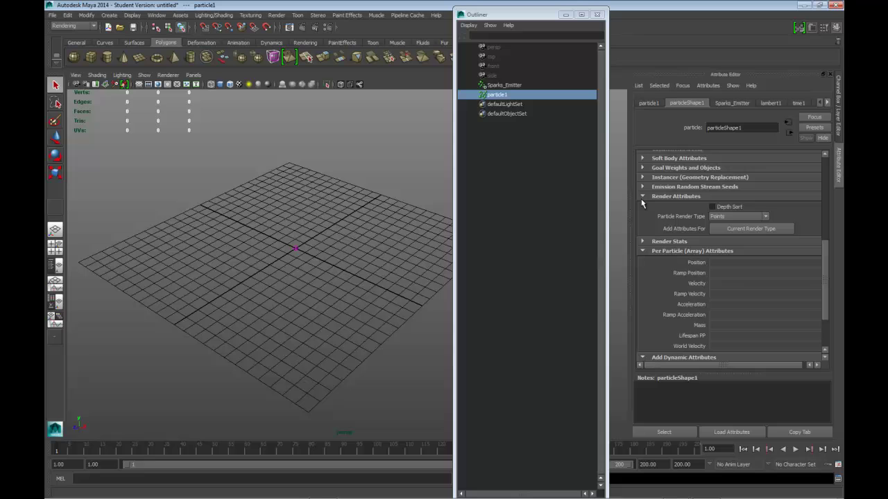
left_click(766, 217)
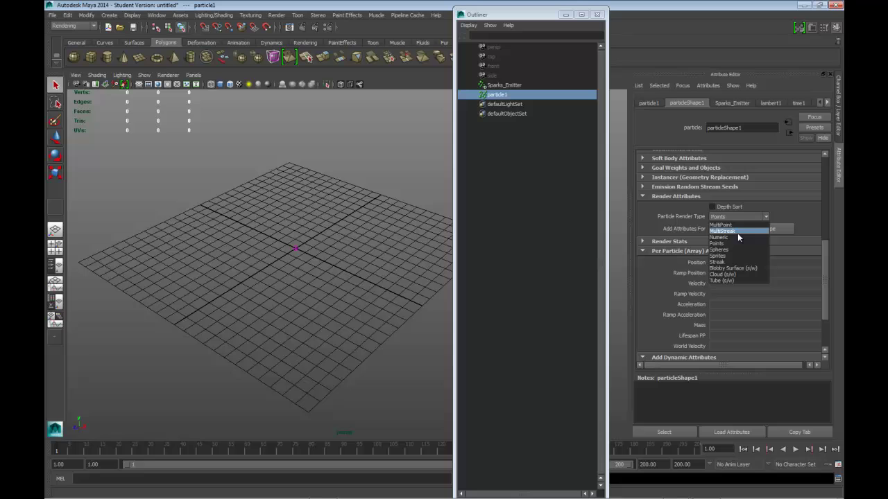
left_click(763, 262)
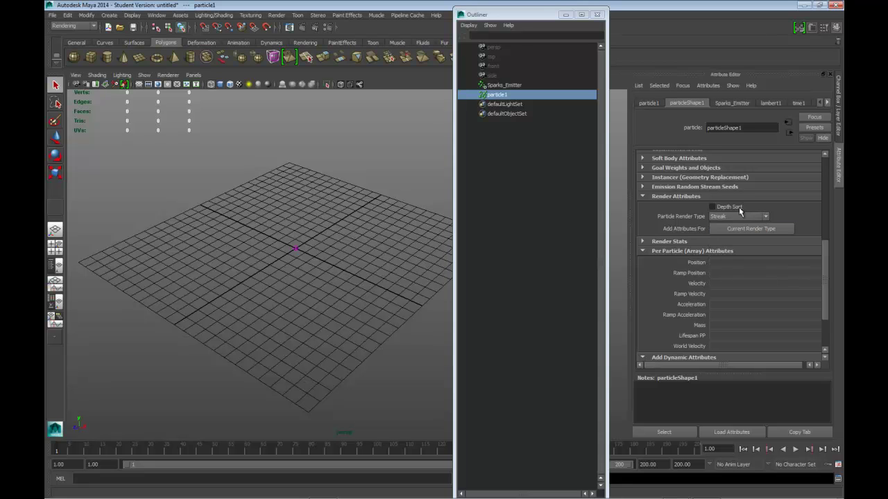
left_click(744, 229)
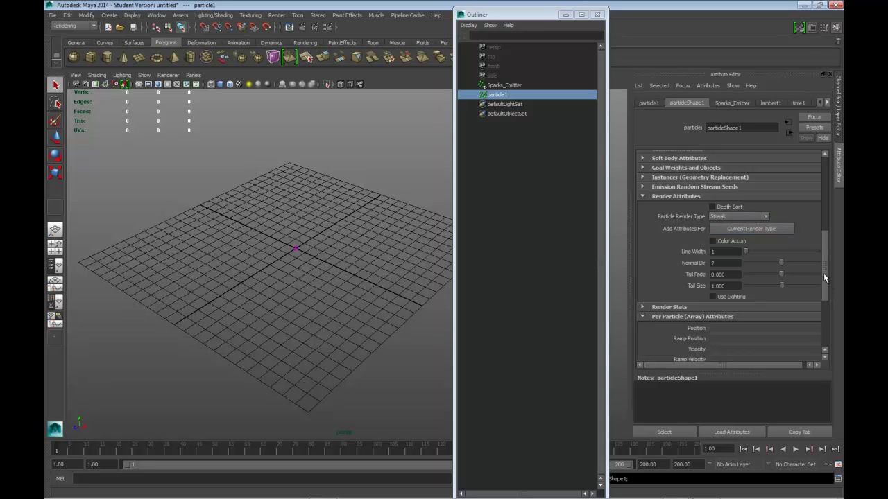
left_click_drag(823, 273, 831, 295)
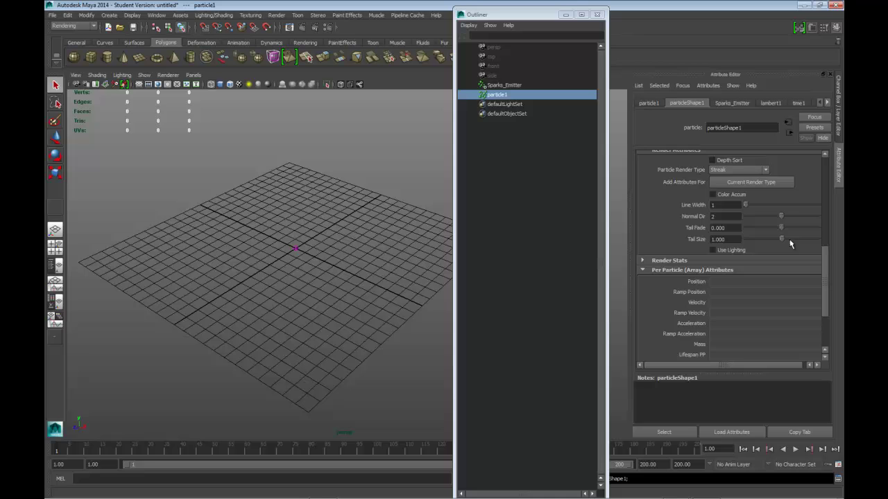
Add a per-particle RGB PP colour attribute to particle1
left_click_drag(827, 265, 840, 303)
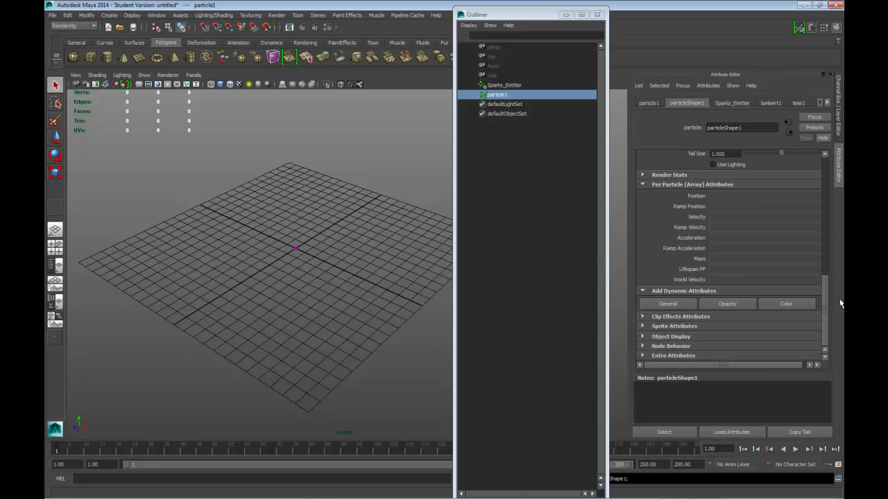
left_click(793, 304)
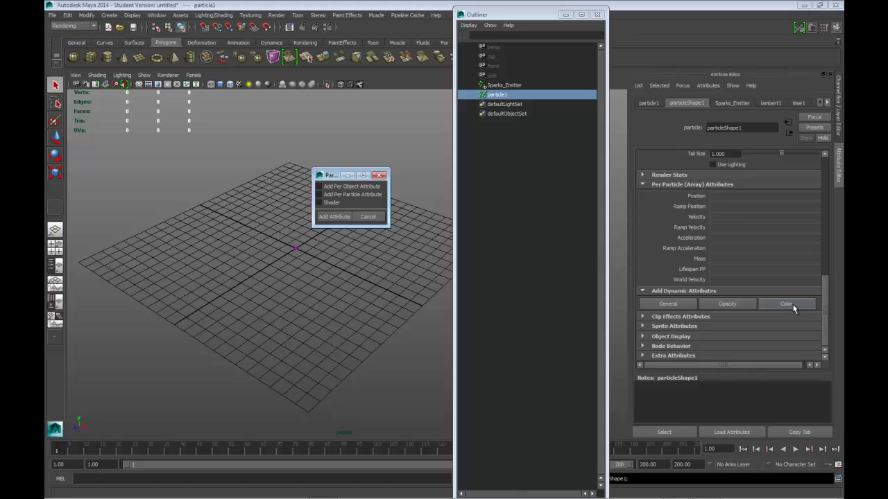
left_click(317, 194)
left_click(335, 217)
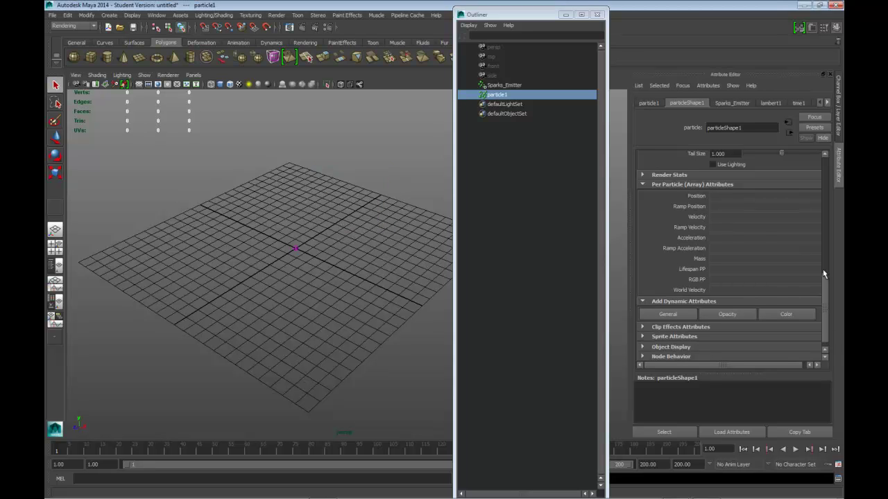
Drive RGB PP with a new ramp and open ramp1 for editing
right_click(716, 279)
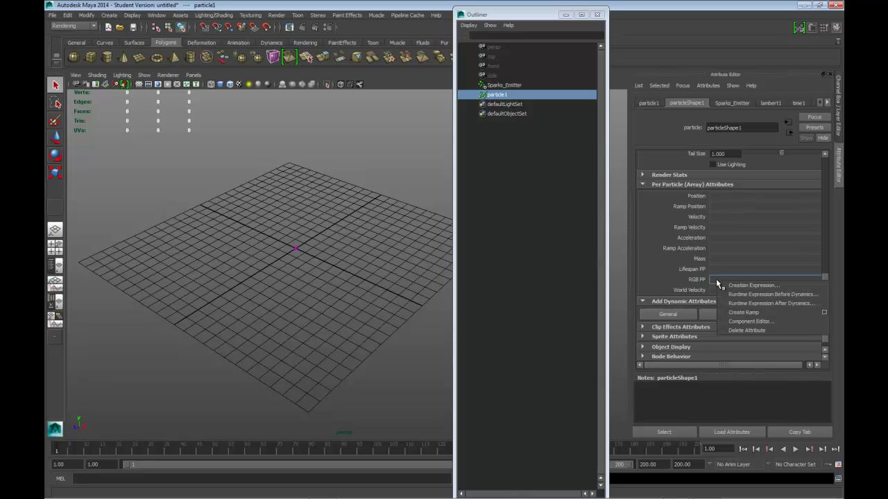
left_click(747, 314)
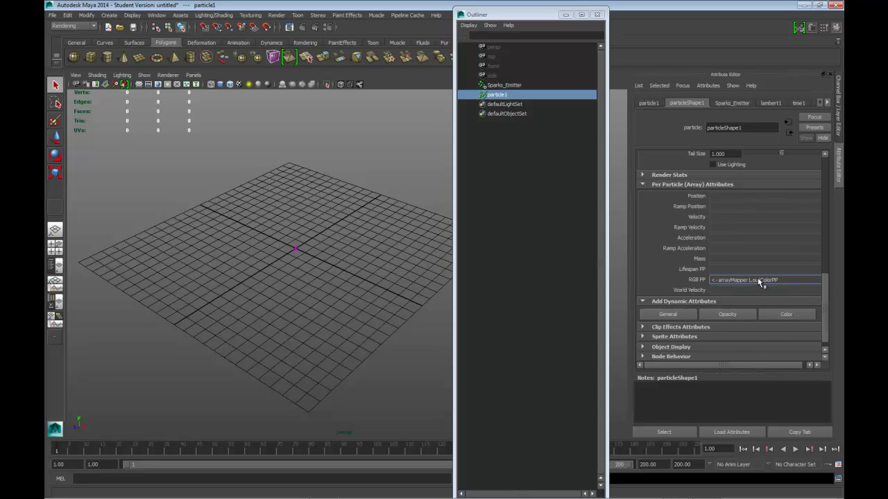
right_click(760, 280)
mouse_move(759, 281)
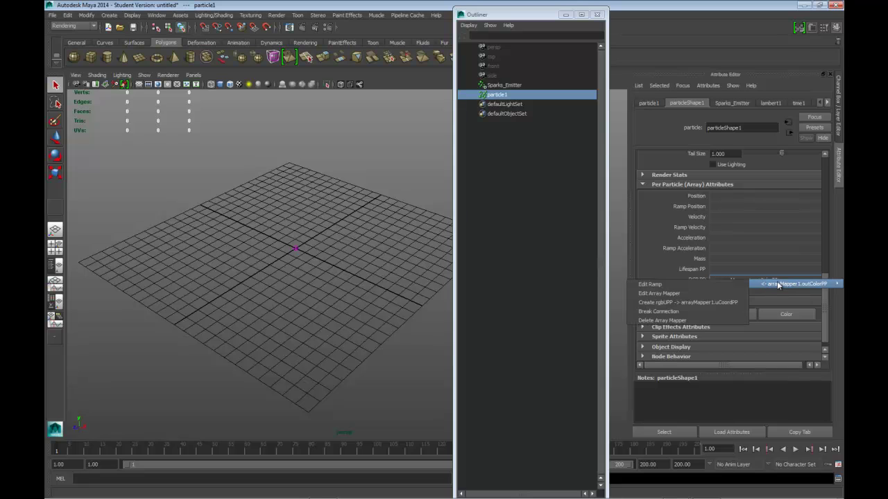
left_click(659, 286)
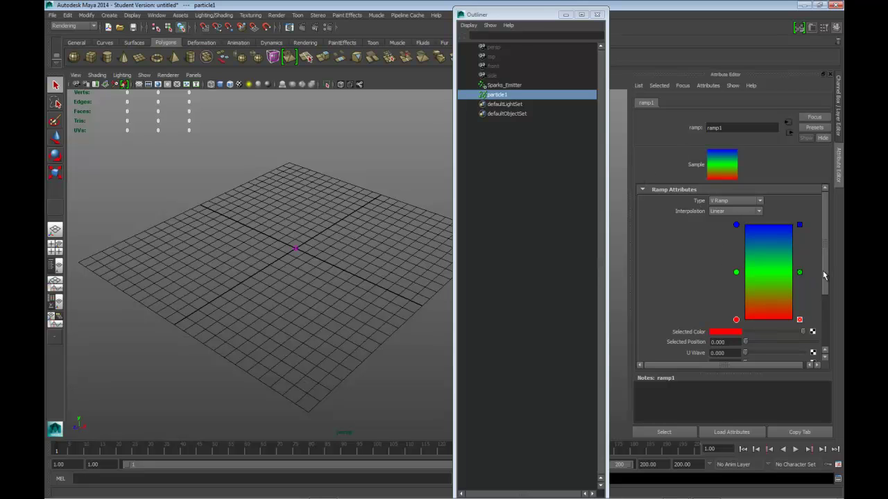
Move ramp1's red bottom entry to position 0.010, then check the green and blue entries
left_click_drag(824, 276, 844, 314)
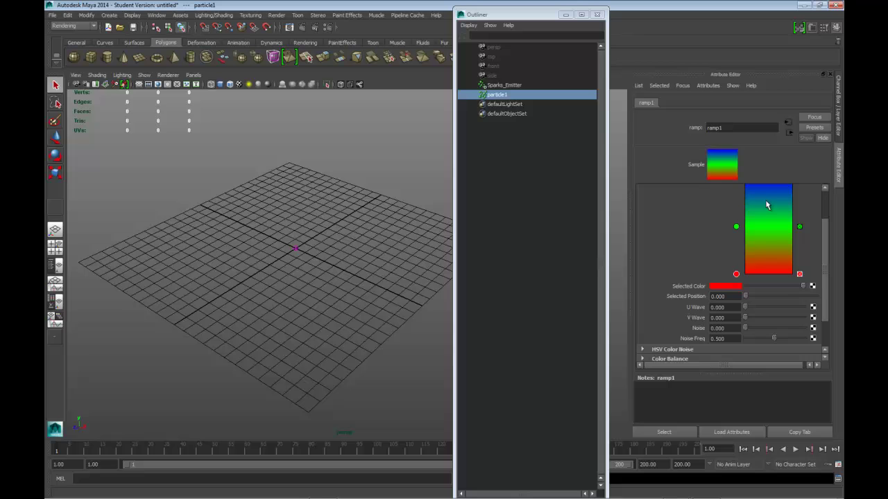
mouse_move(824, 286)
left_mouse_down()
mouse_move(826, 259)
mouse_move(829, 270)
left_mouse_up()
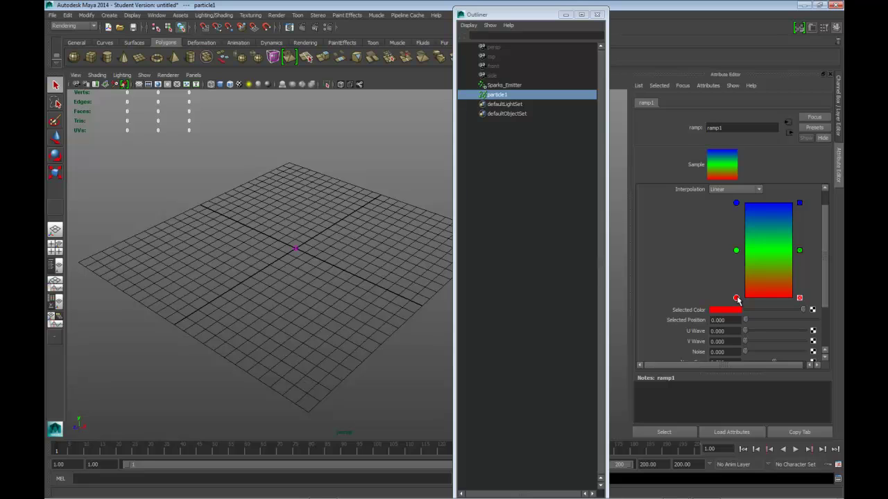
left_click_drag(736, 298, 736, 296)
left_click(735, 251)
left_click(736, 203)
left_click(737, 251)
left_click(737, 297)
Play the simulation to frame 32, then orbit and dolly the view closer to the particles
left_click(796, 450)
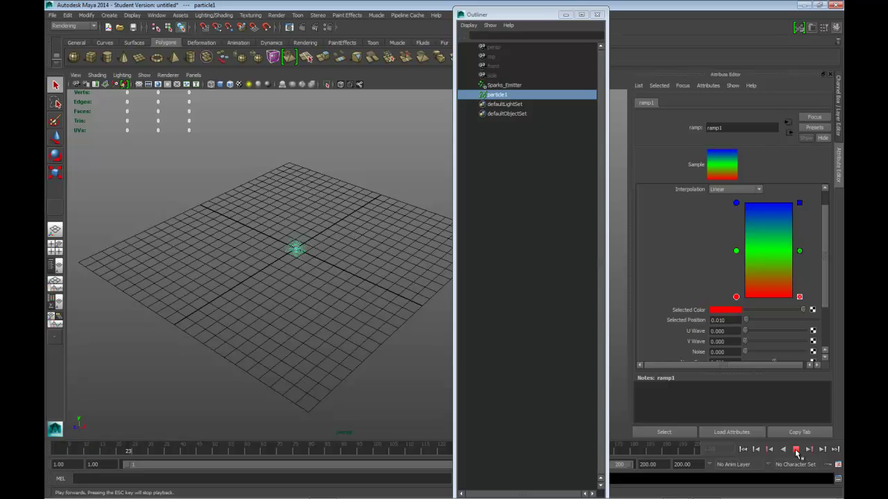
left_click(796, 450)
left_click(310, 340)
scroll(310, 339, "up", 3)
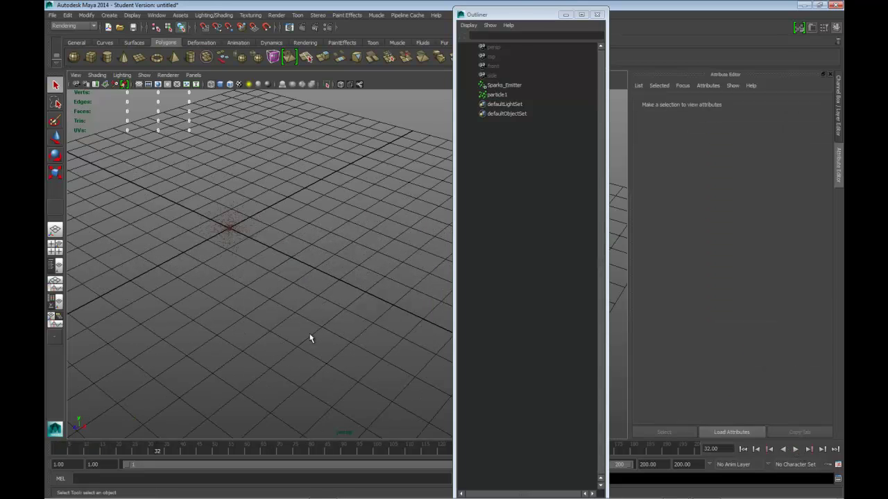
left_click(242, 233)
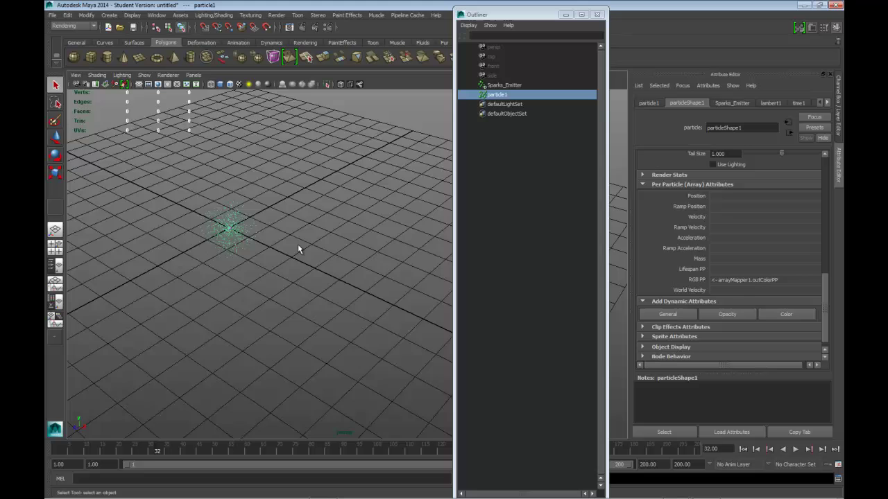
left_click_drag(298, 244, 416, 257, "alt")
right_click_drag(416, 257, 411, 274, "alt")
left_click(430, 333)
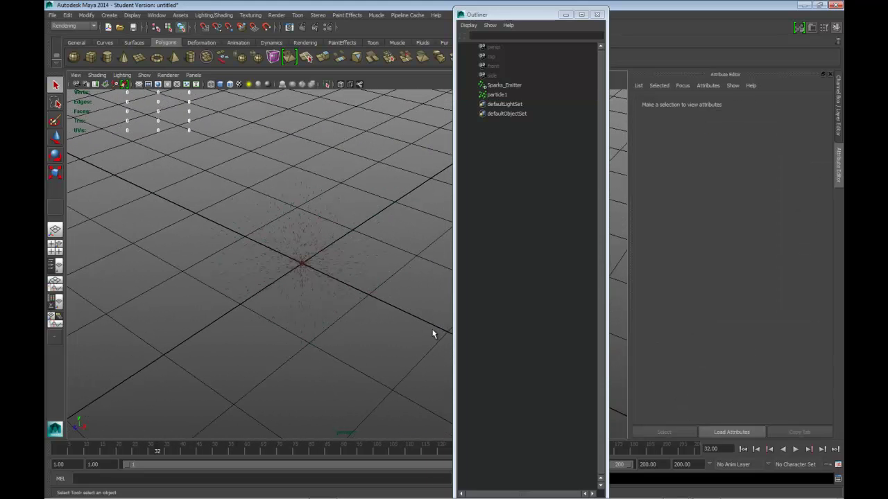
Replay from frame 1 to frame 129, then rewind to the first frame
left_click(743, 449)
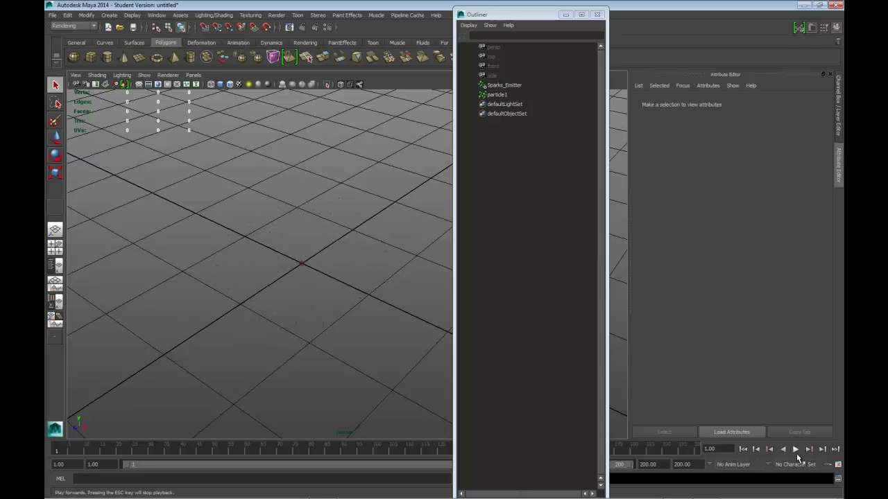
left_click(795, 450)
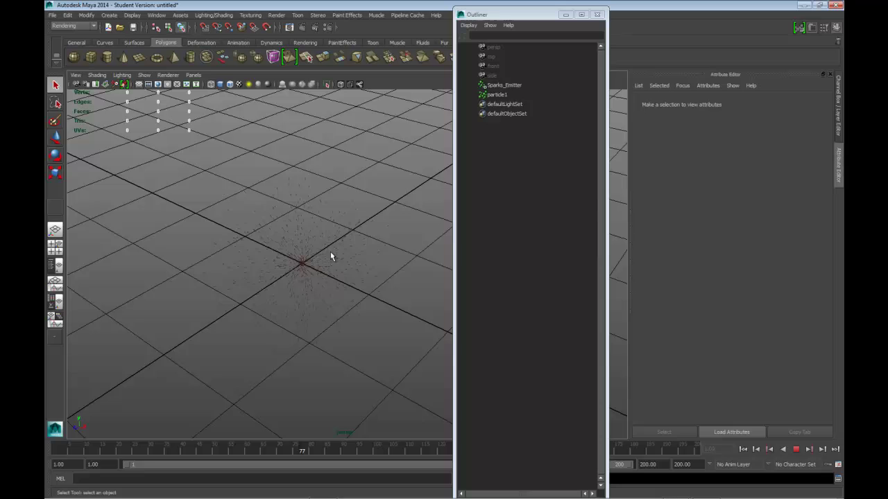
left_click(795, 450)
left_click(743, 449)
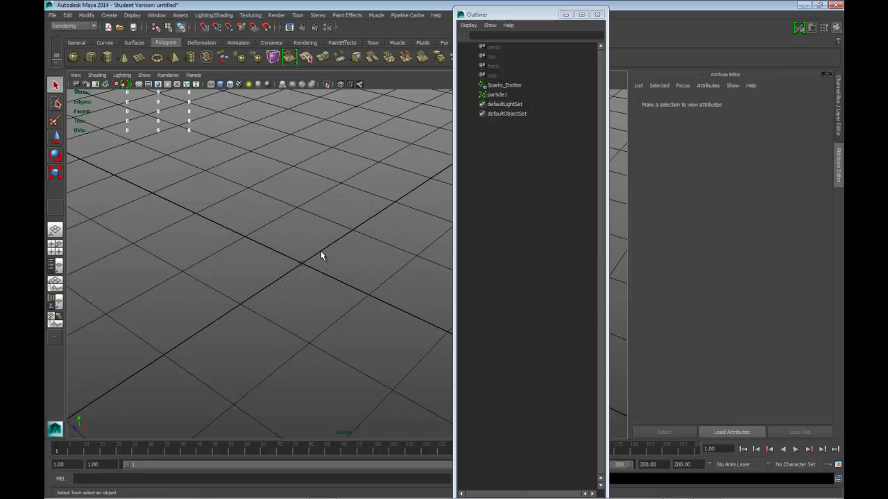
Play the emission to frame 16, select the particle cloud, and open arrayMapper1.outColorPP's Edit Ramp
left_click(796, 449)
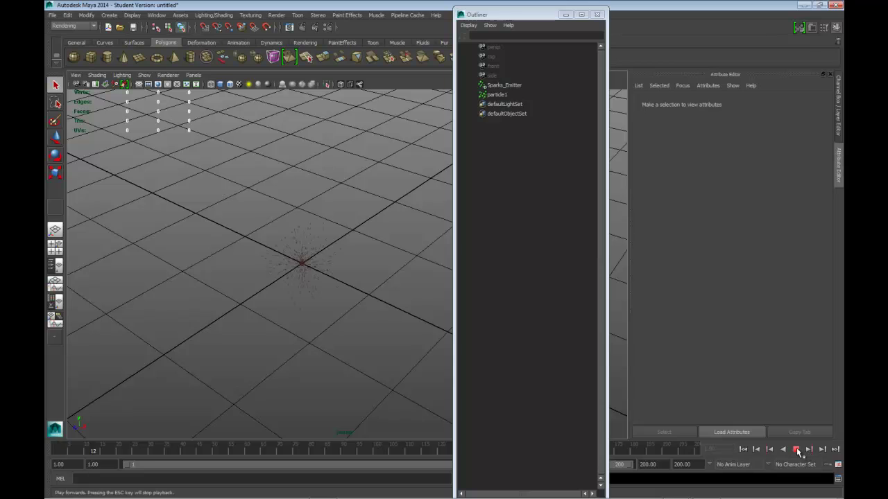
left_click(796, 450)
left_click_drag(297, 215, 336, 236)
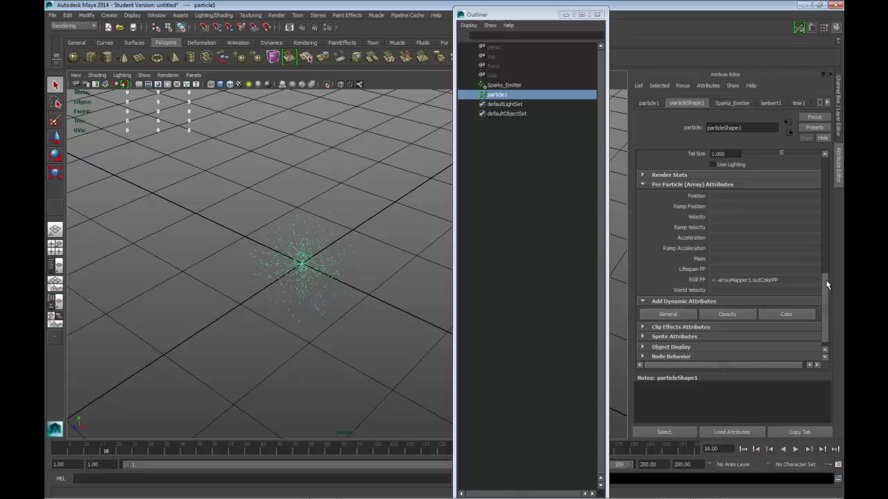
scroll(780, 271, "down", 1)
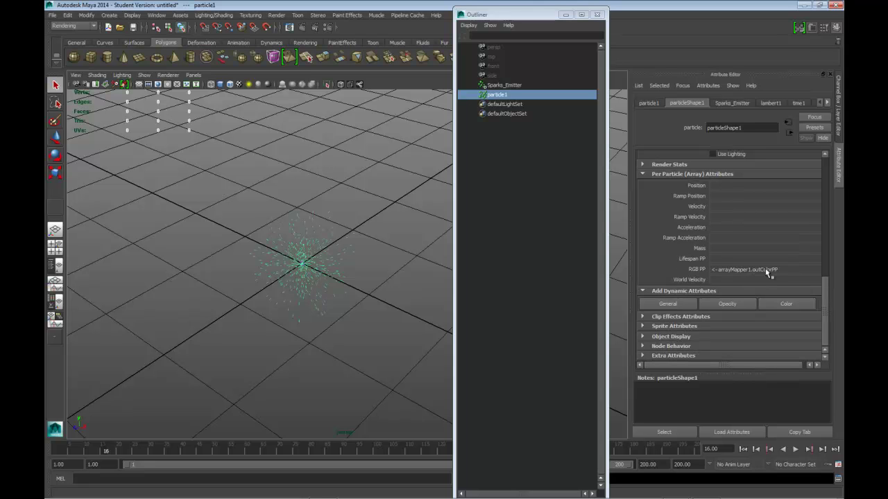
right_click(768, 274)
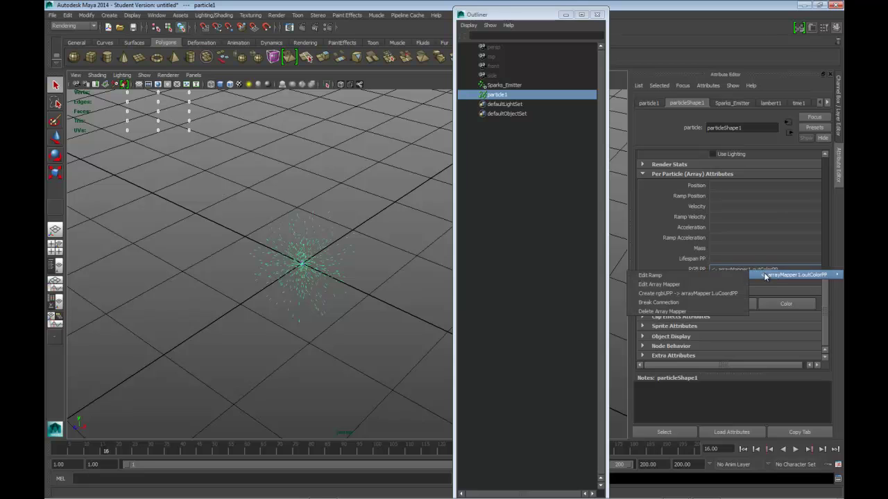
left_click(679, 272)
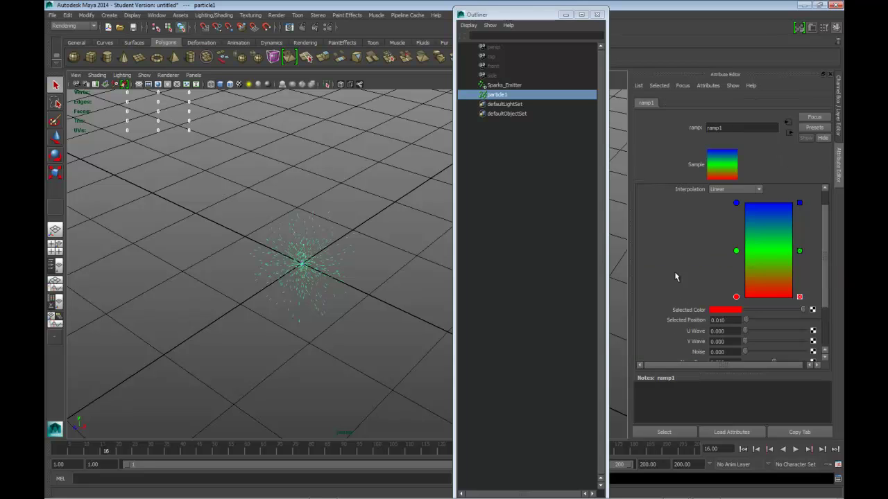
Rework ramp1's colours: white bottom entry, green removed, light blue middle entry moved to 0.345
left_click(730, 309)
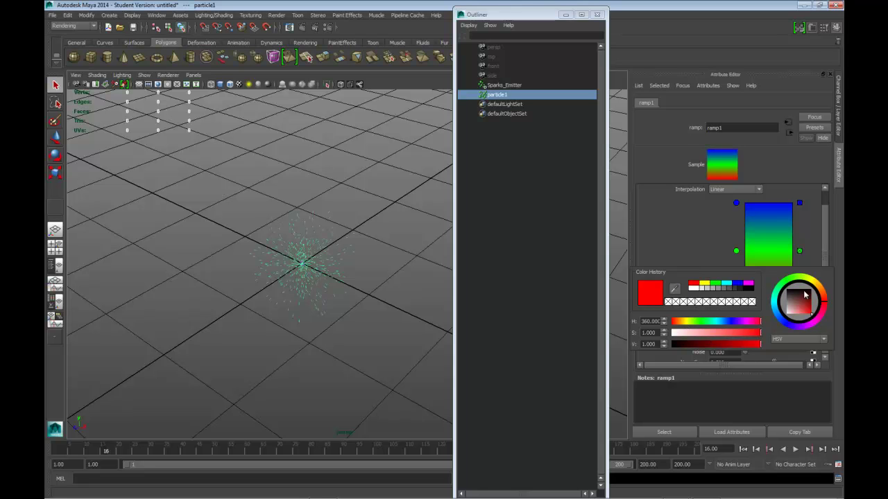
left_click_drag(805, 294, 786, 315)
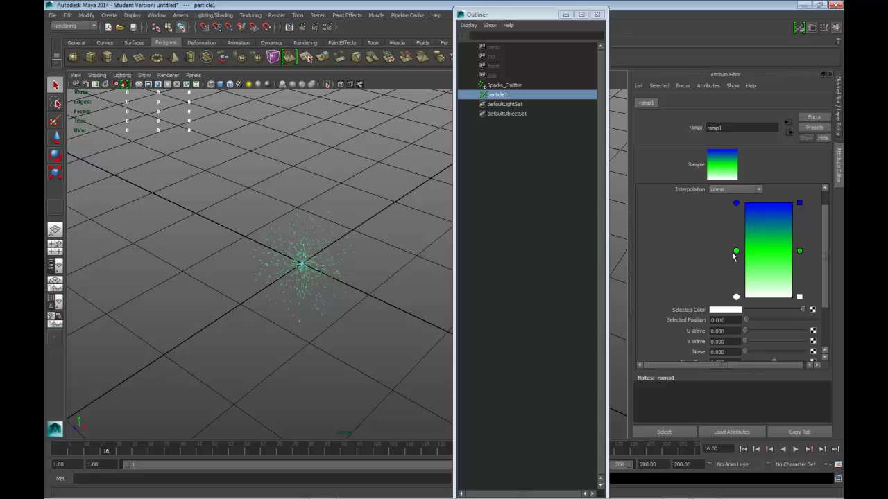
scroll(822, 299, "up", 1)
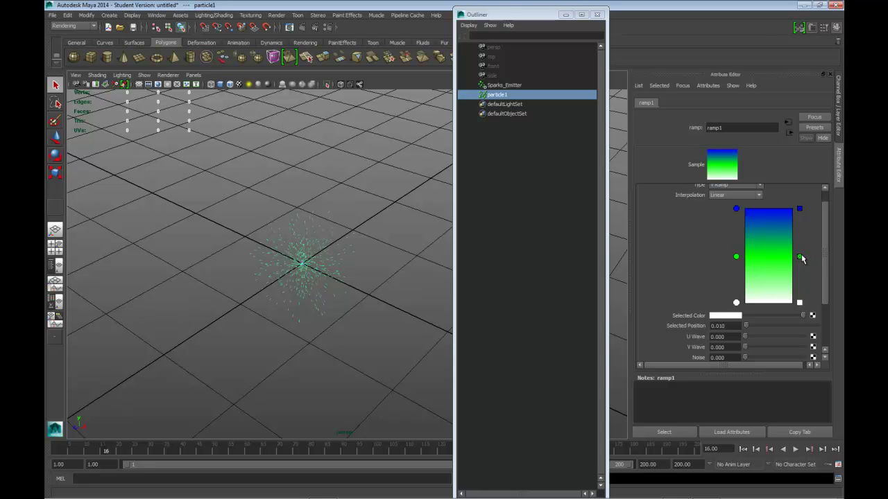
left_click(799, 257)
mouse_move(736, 209)
left_mouse_down()
mouse_move(741, 265)
mouse_move(738, 208)
left_mouse_up()
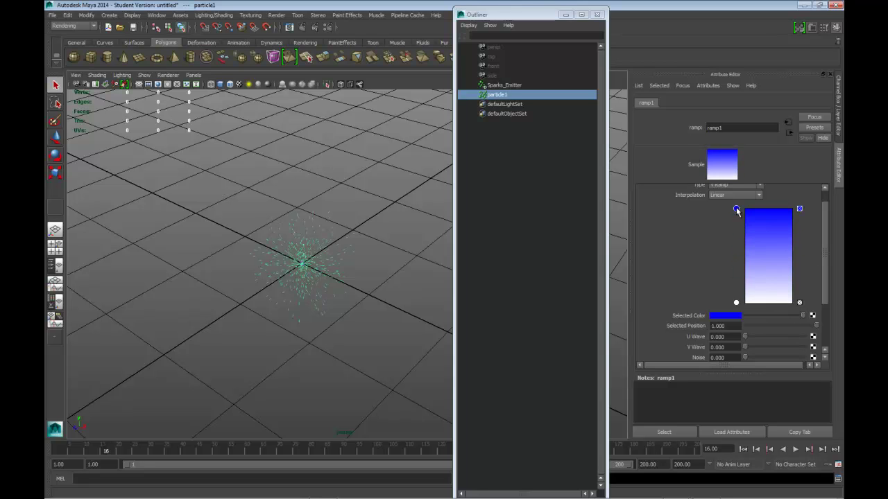
left_click(768, 256)
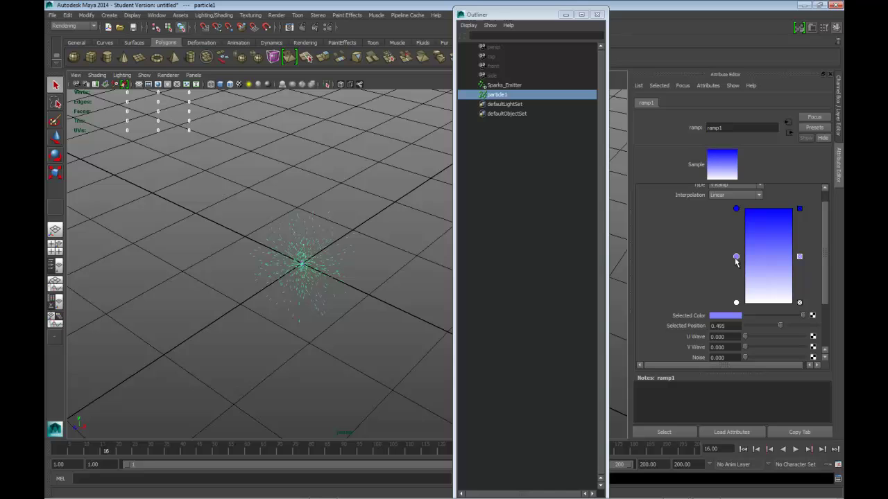
left_click_drag(736, 258, 727, 274)
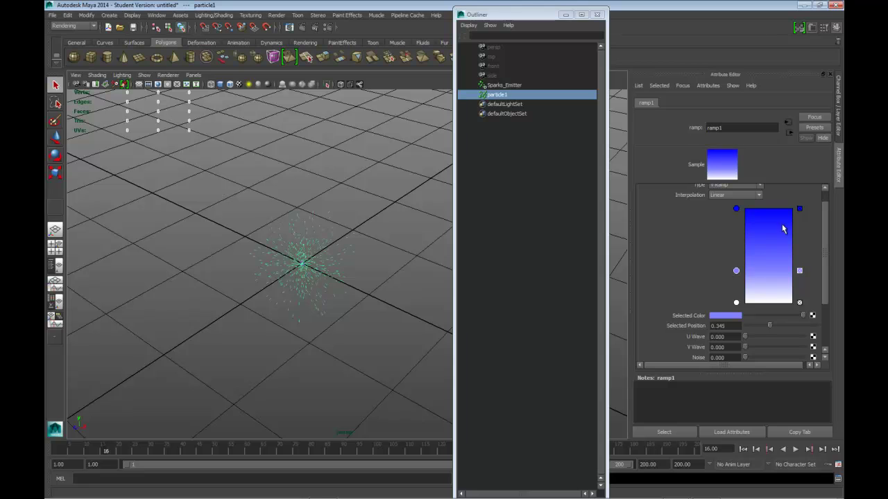
Confirm the ramp stays a V Ramp with Linear interpolation
left_click_drag(825, 226, 824, 194)
left_click(760, 201)
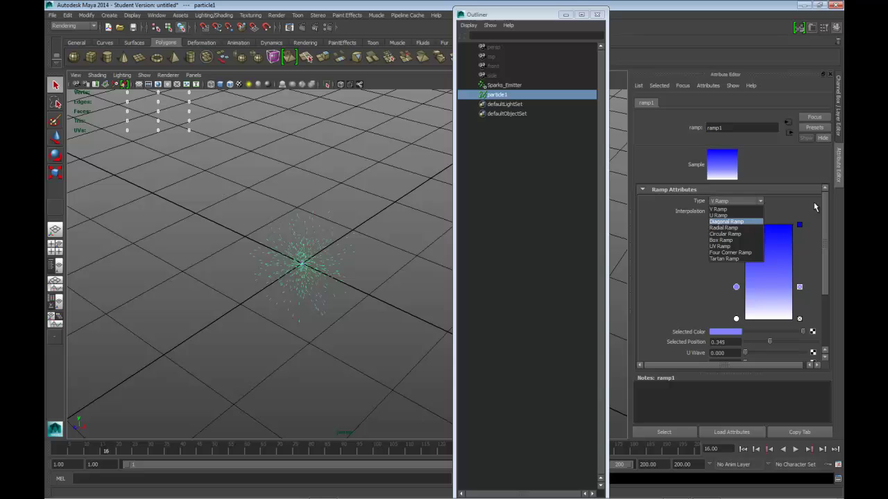
left_click(793, 203)
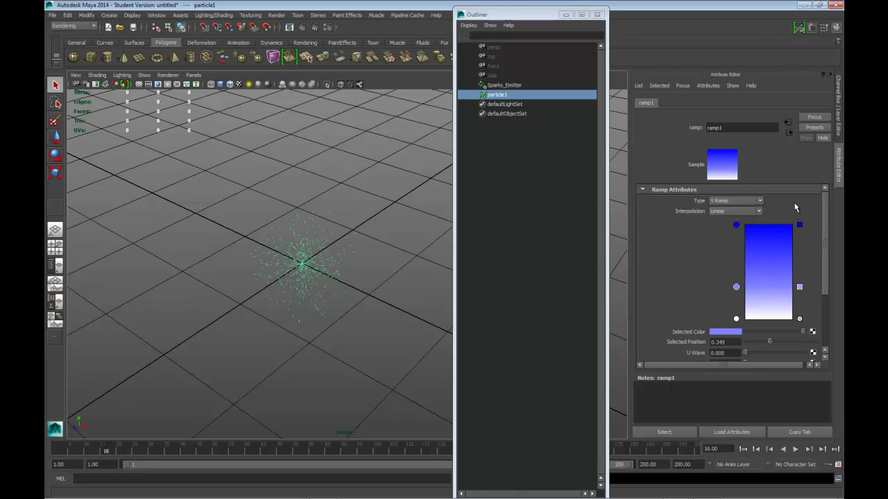
left_click(762, 214)
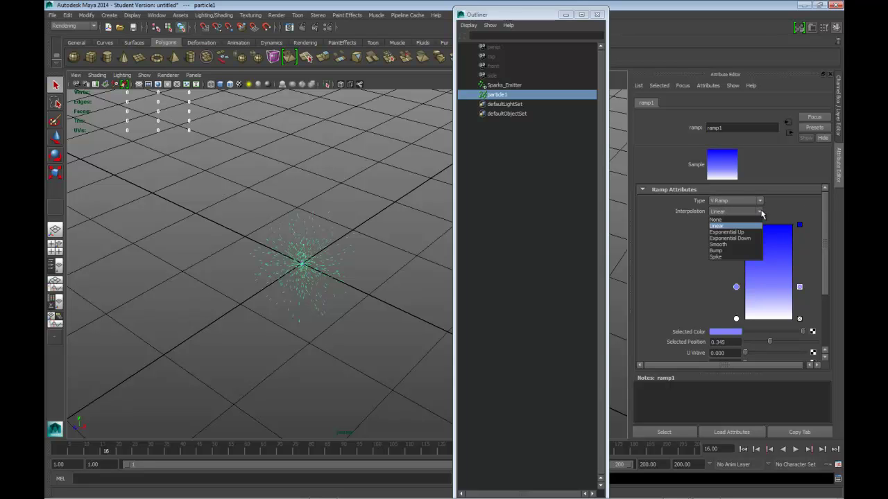
left_click(774, 214)
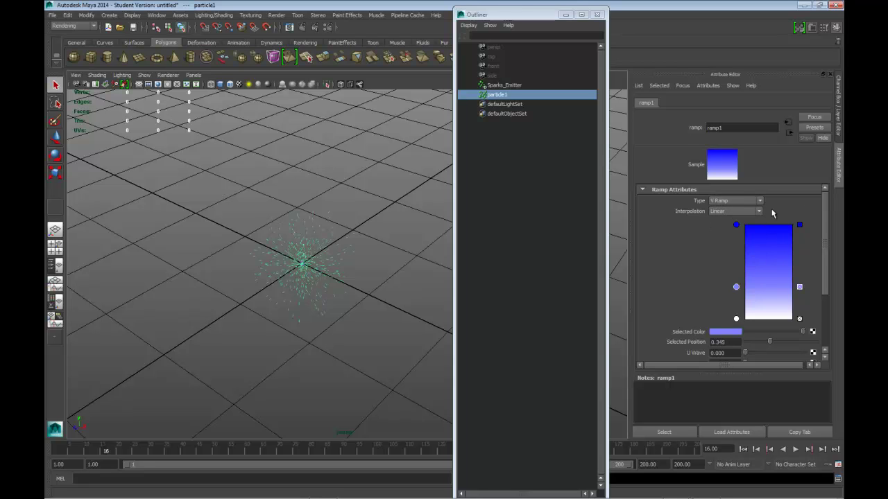
Minimize the Outliner, reselect the particles and bring up particleShape1's Render Attributes
left_click(566, 14)
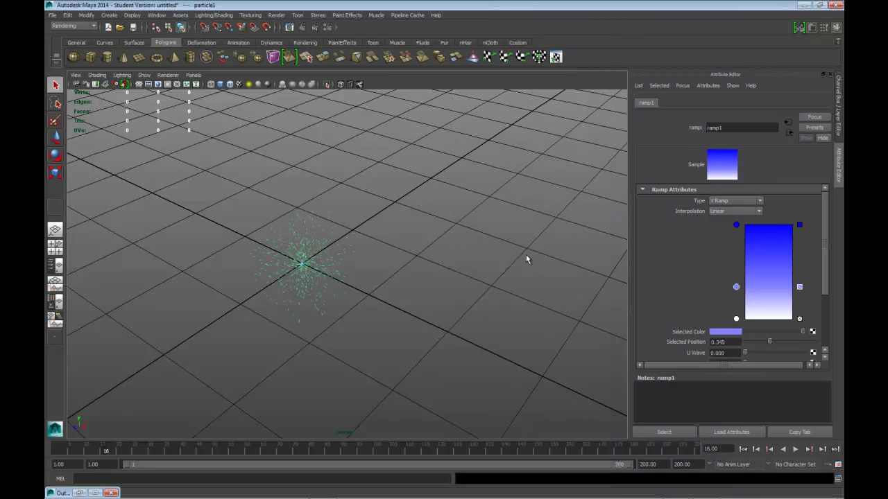
left_click(329, 197)
left_click(352, 233)
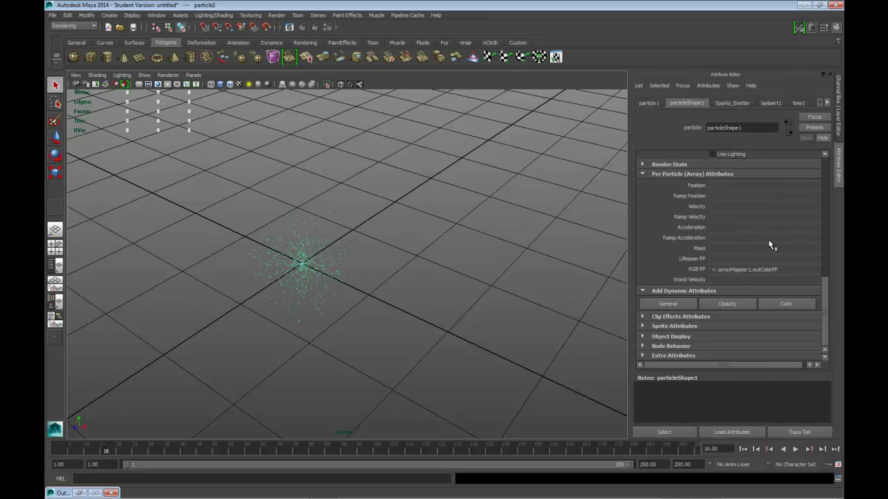
scroll(771, 244, "up", 5)
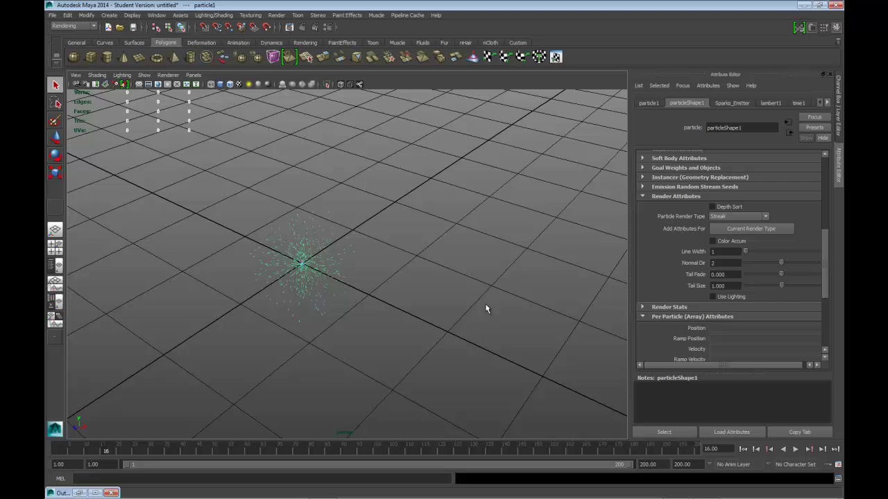
scroll(406, 323, "up", 5)
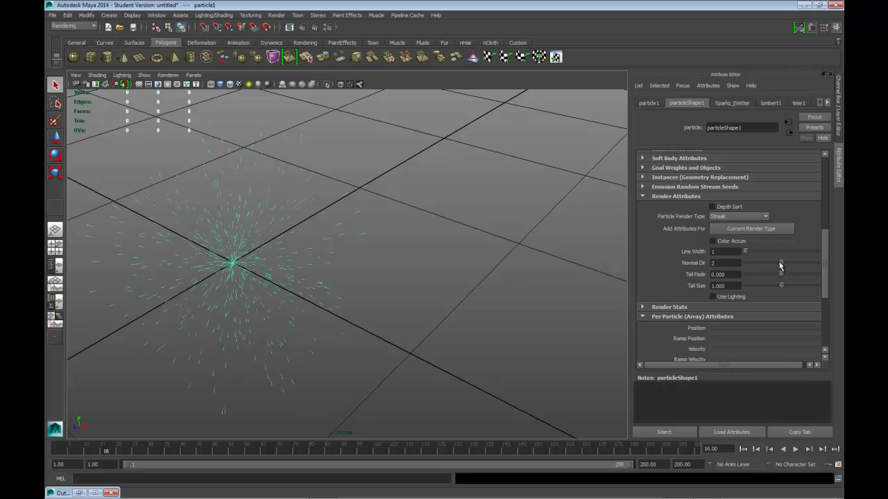
Keep Normal Dir at 2, set Tail Fade to -0.907 and Tail Size to 1
left_click_drag(781, 263, 745, 263)
left_click_drag(745, 263, 814, 264)
left_click_drag(817, 263, 781, 265)
mouse_move(781, 274)
left_mouse_down()
mouse_move(760, 275)
mouse_move(804, 275)
mouse_move(749, 277)
mouse_move(784, 290)
mouse_move(688, 294)
left_mouse_up()
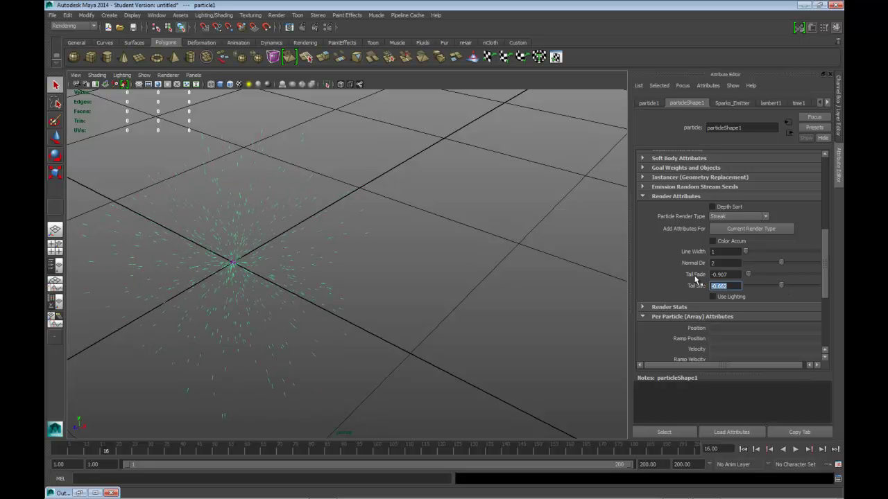
type("1")
key("Return")
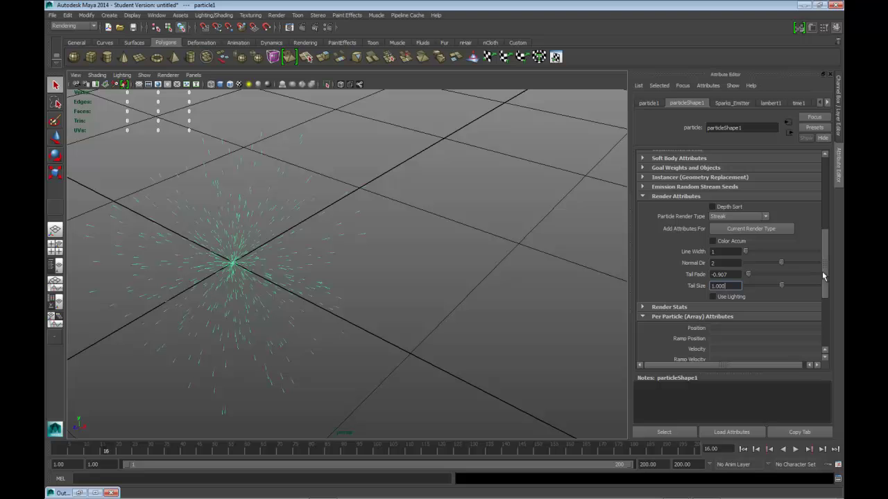
Preview the streak particles in playback, then rewind to frame 1
left_click_drag(824, 276, 828, 201)
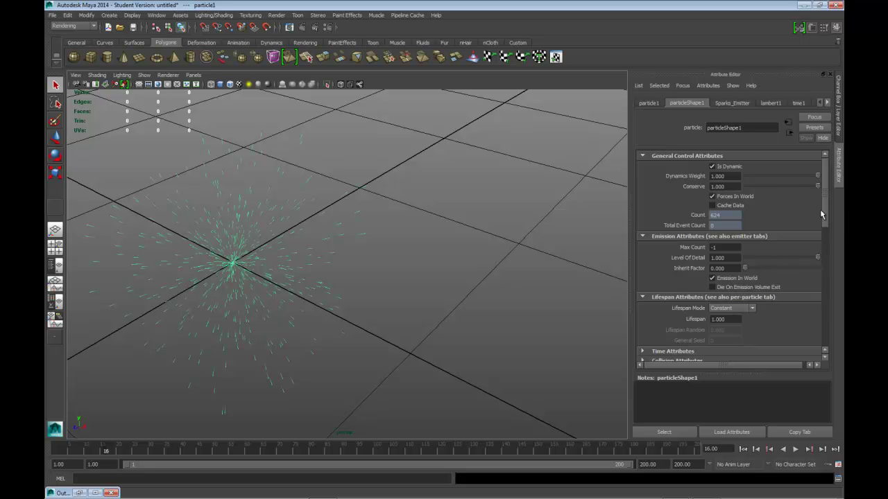
mouse_move(820, 209)
left_mouse_down()
mouse_move(818, 221)
mouse_move(821, 211)
left_mouse_up()
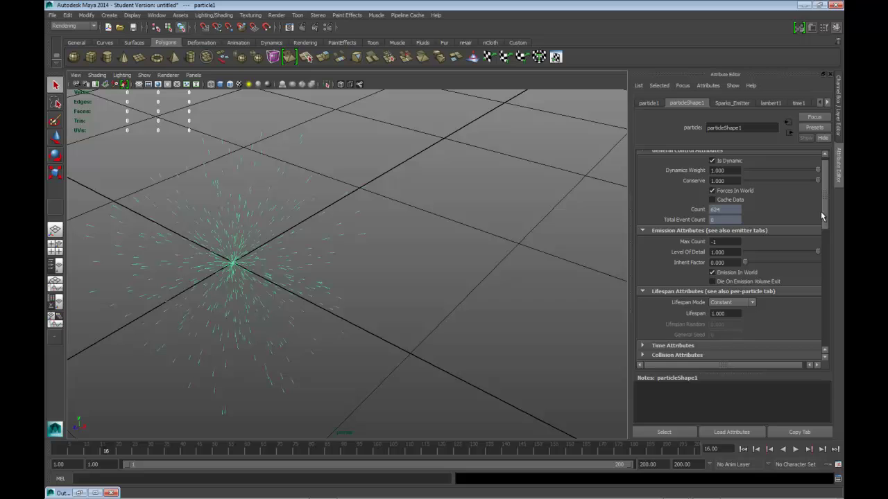
left_click(743, 450)
left_click(796, 450)
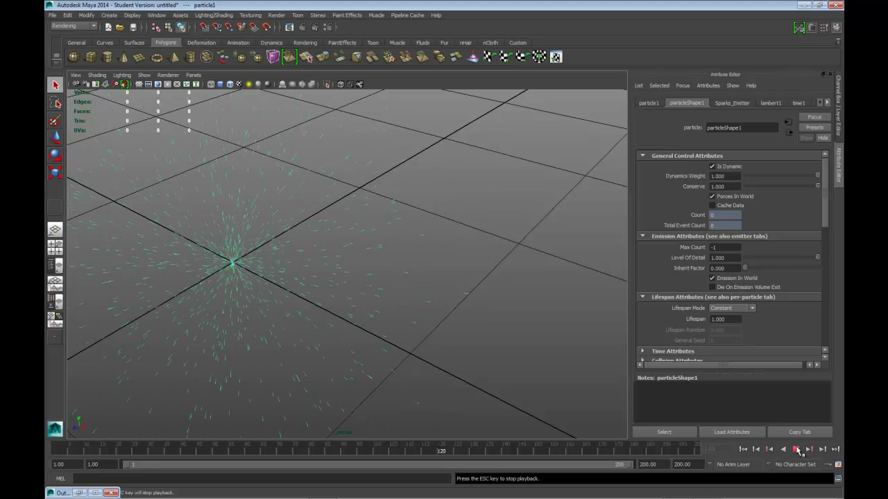
left_click(796, 450)
left_click(743, 450)
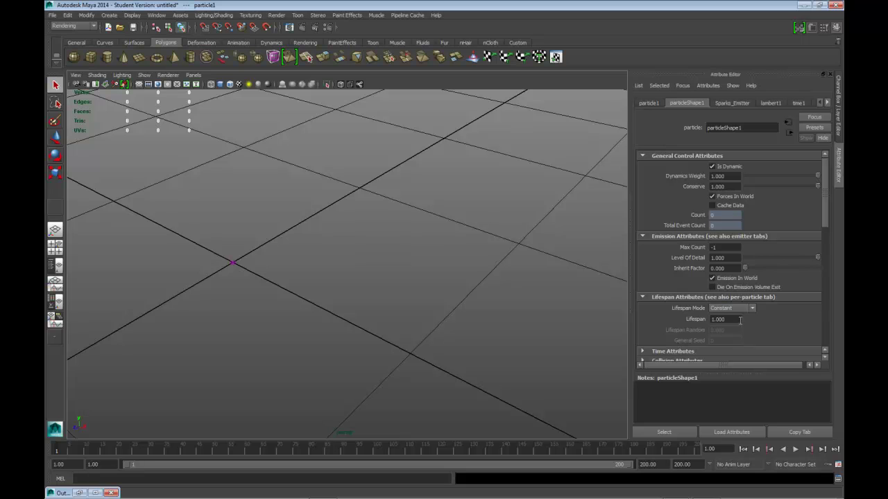
Change Lifespan Mode to Constant, then to Live forever
left_click(739, 309)
left_click(736, 323)
left_click(734, 309)
left_click(728, 314)
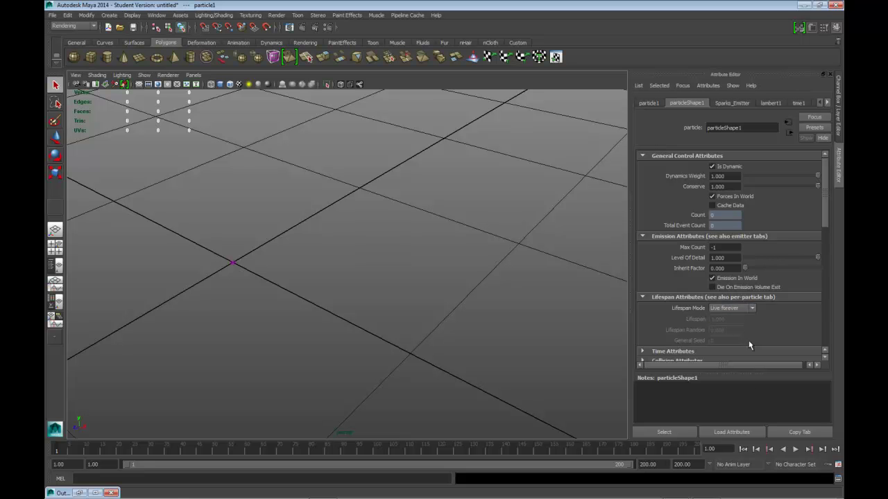
Preview the live-forever particles and rewind to the first frame
left_click(797, 450)
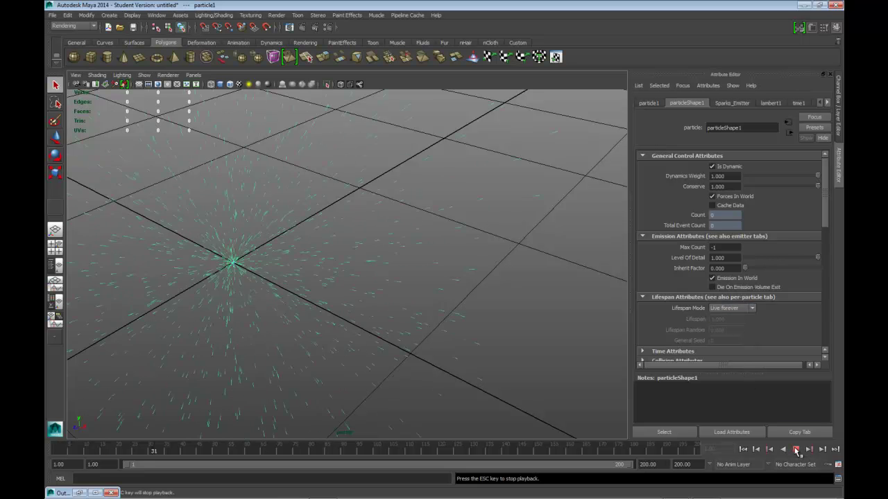
left_click(796, 449)
left_click(742, 450)
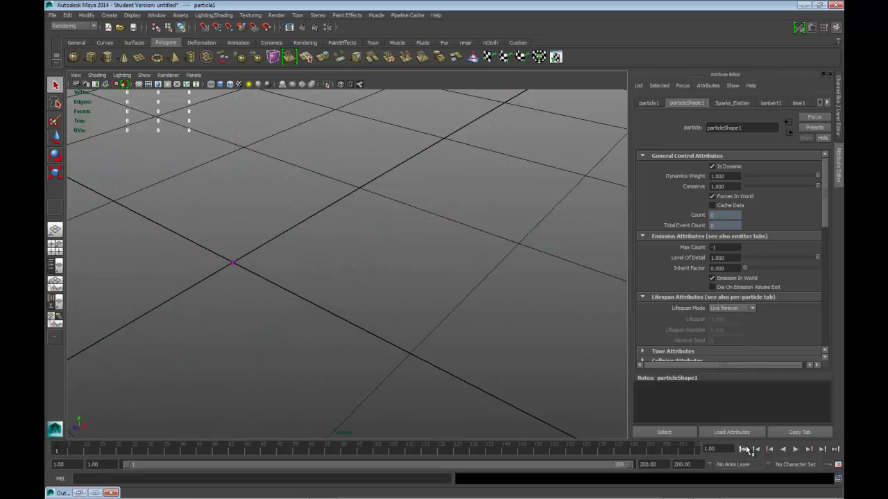
left_click(735, 309)
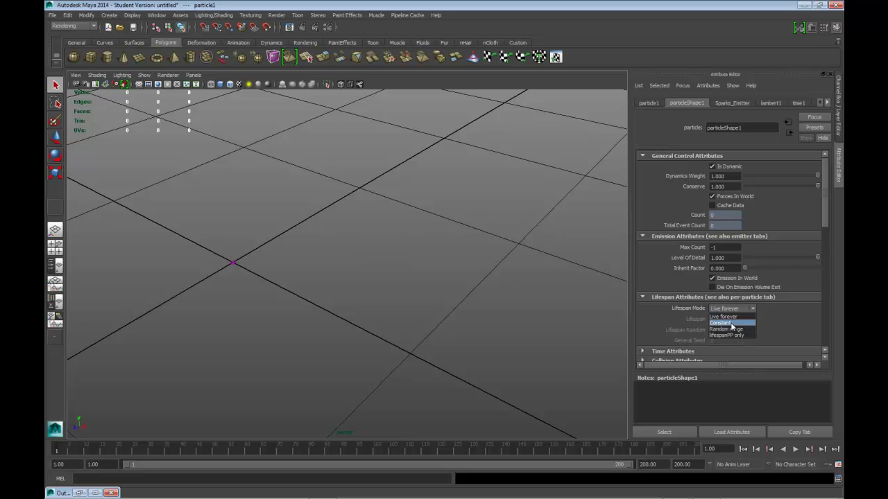
Switch Lifespan Mode to Random range with a Lifespan of 4
left_click(735, 329)
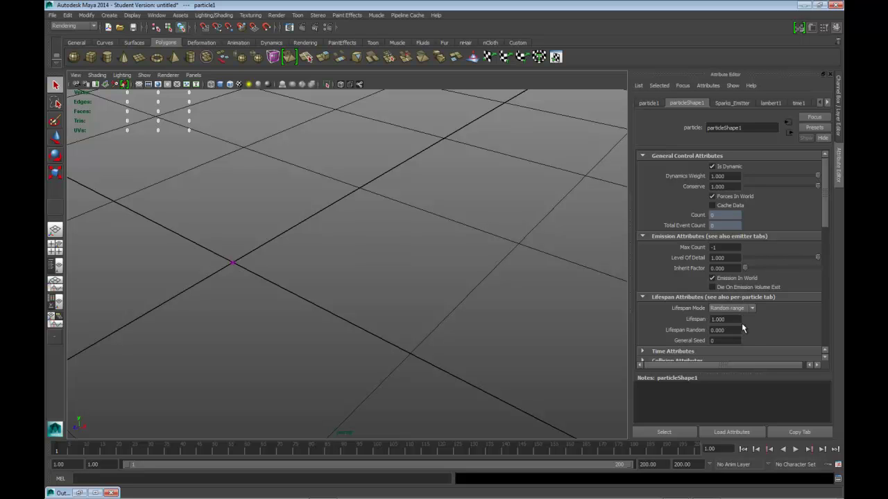
left_click(735, 319)
double_click(736, 319)
type("4")
key("Return")
Set Lifespan Random to 0.500 and deselect the particles
double_click(729, 331)
scroll(802, 276, "down", 10)
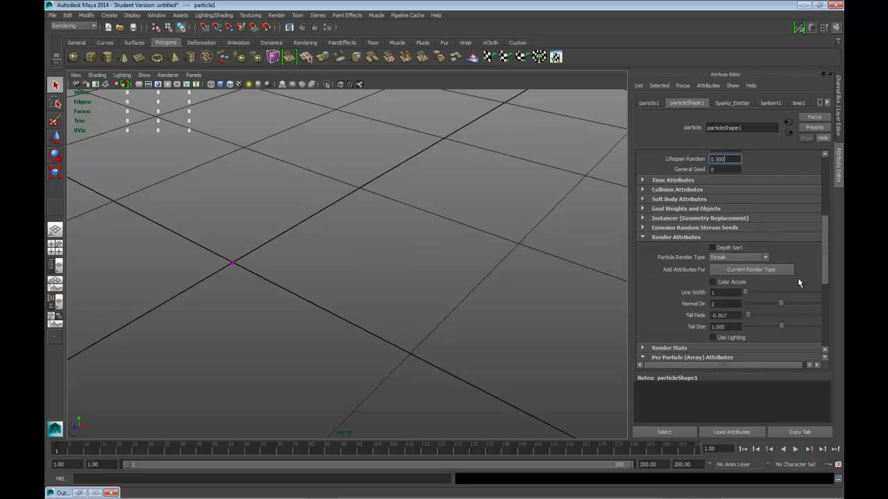
scroll(555, 274, "up", 3)
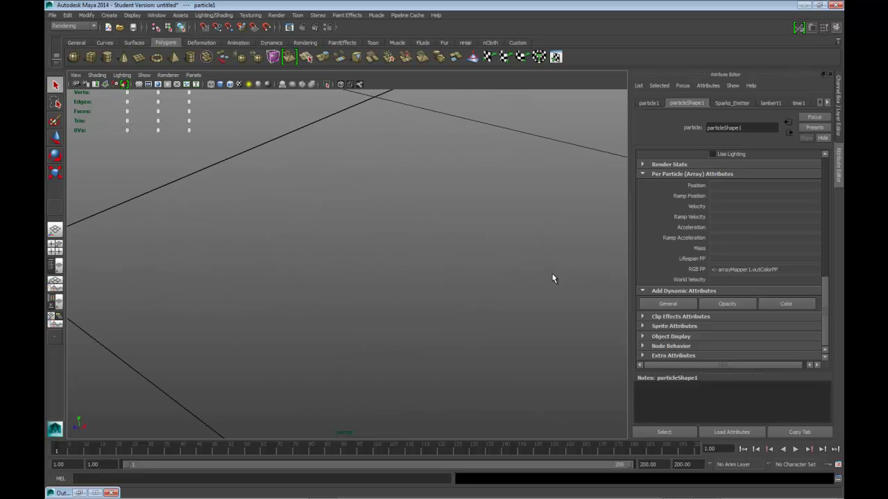
scroll(511, 269, "down", 4)
left_click(463, 266)
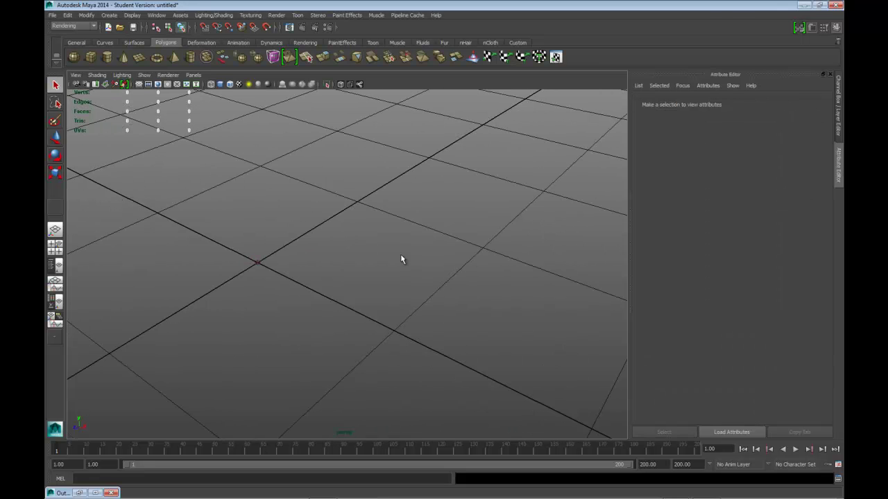